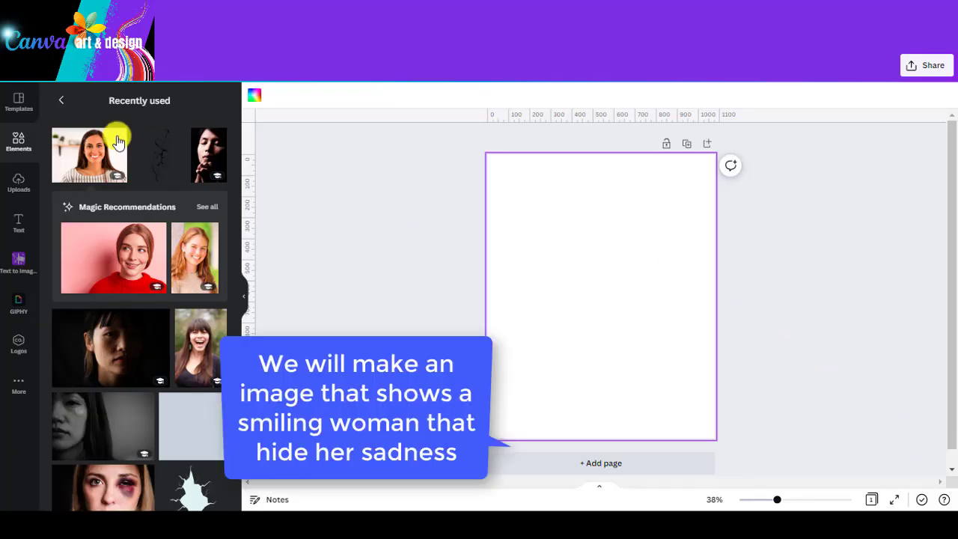
Add the smiling woman close-up photo and enlarge it to cover the entire page.
left_click(89, 169)
left_click_drag(510, 359, 376, 460)
left_click_drag(691, 232, 788, 153)
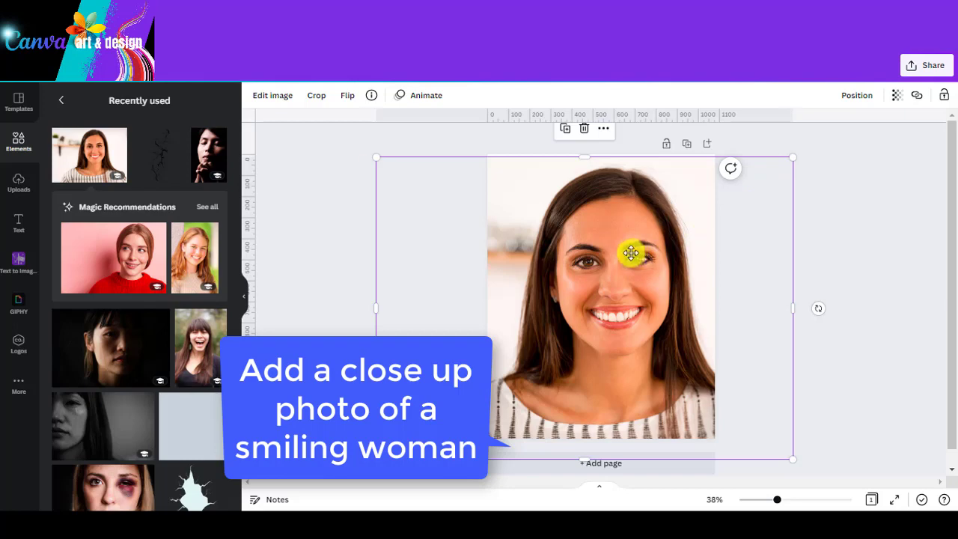
left_click_drag(631, 252, 602, 250)
left_click_drag(788, 479, 812, 501)
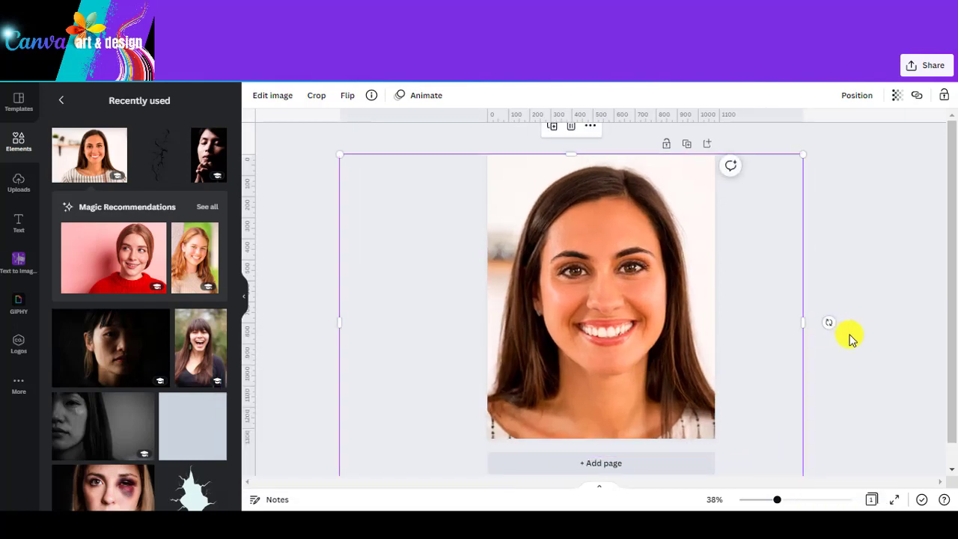
left_click(861, 363)
Add the black Fault or Crack element, enlarged over the woman's right eye and cheek.
left_click(190, 491)
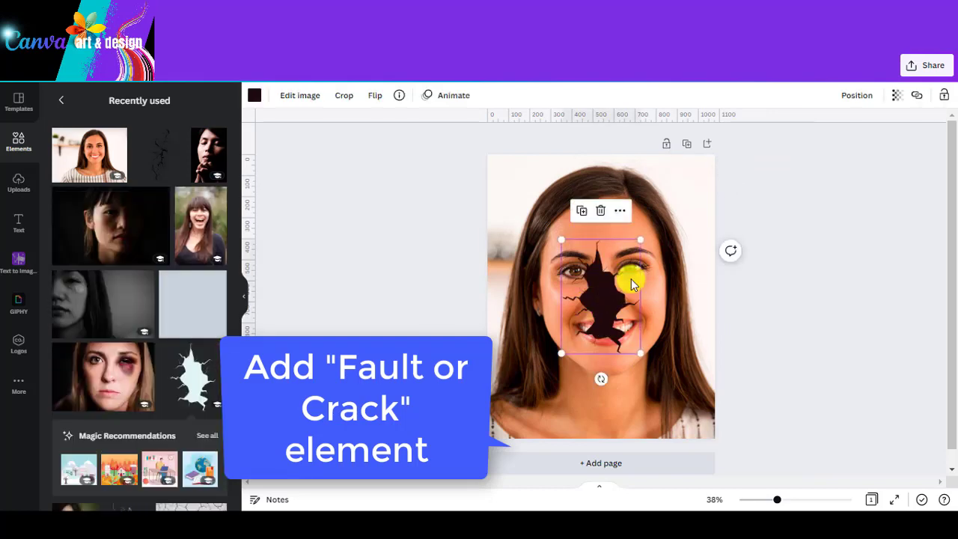
left_click_drag(614, 294, 640, 262)
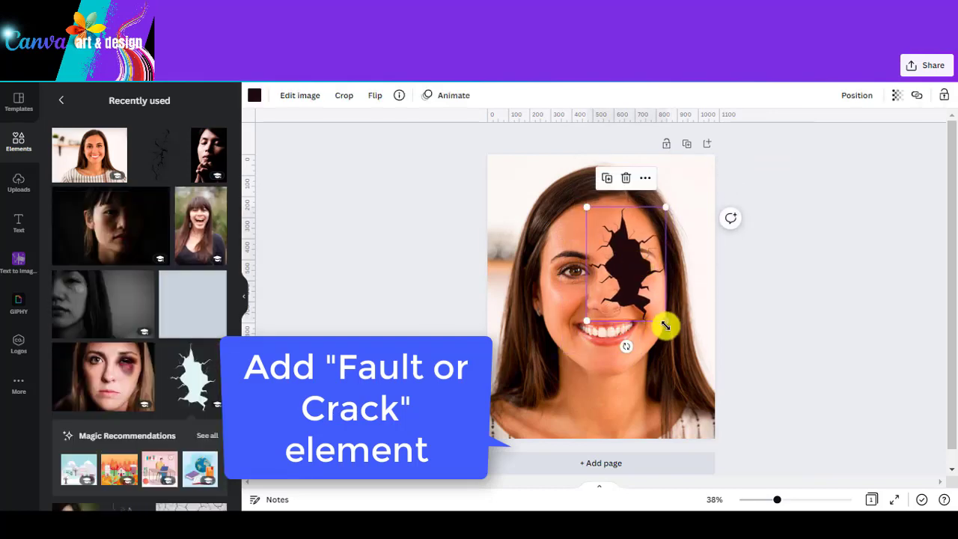
left_click_drag(666, 326, 673, 331)
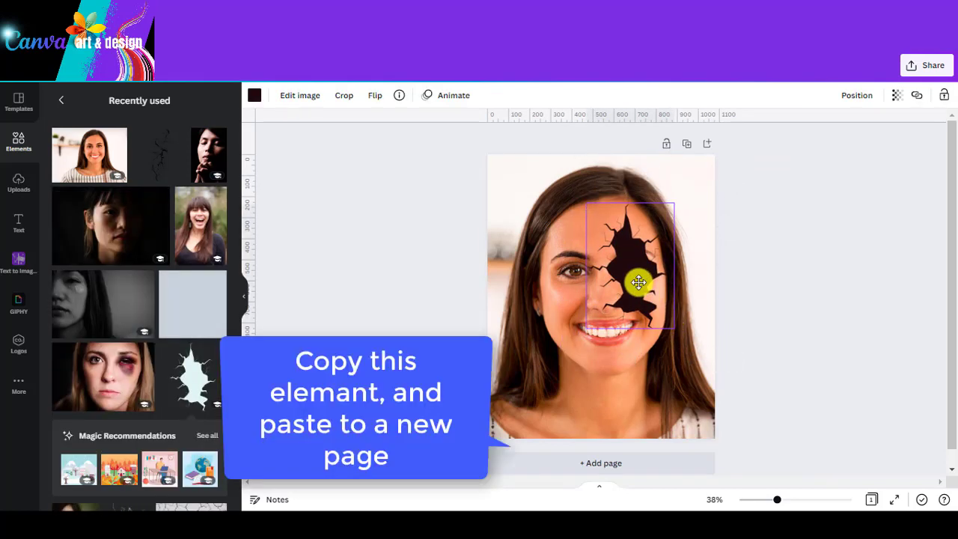
Copy the crack element and paste it onto a new blank Page 2.
left_click(638, 283)
right_click(639, 283)
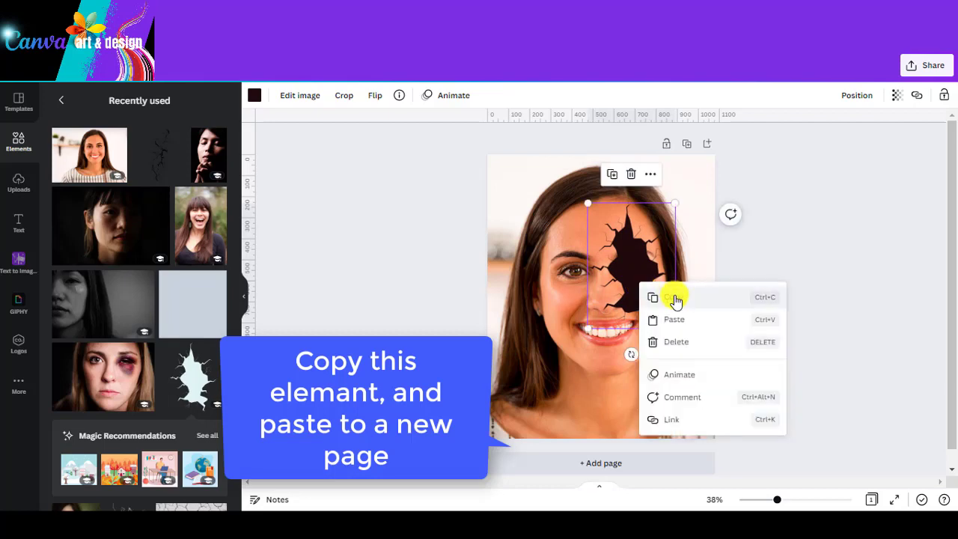
left_click(674, 298)
left_click(584, 459)
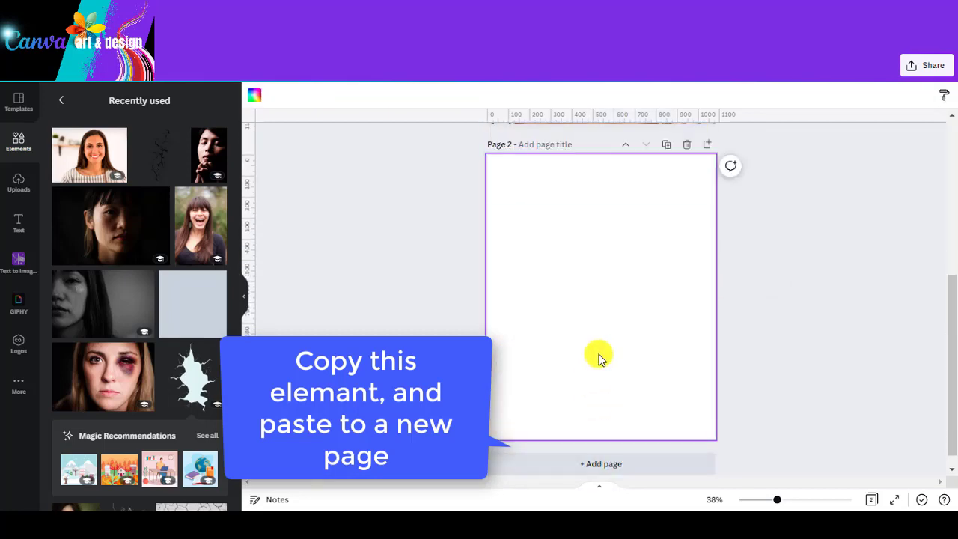
key("ctrl+v")
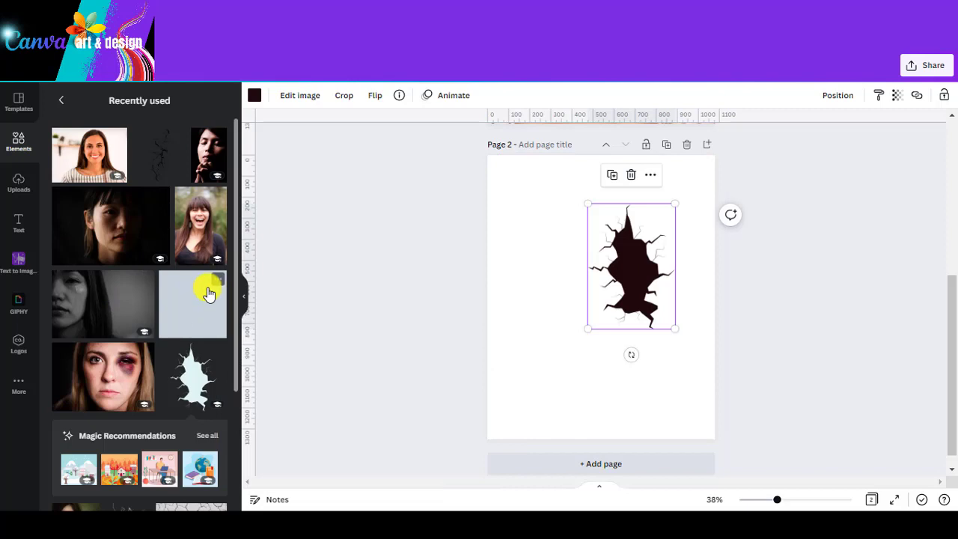
left_click(217, 351)
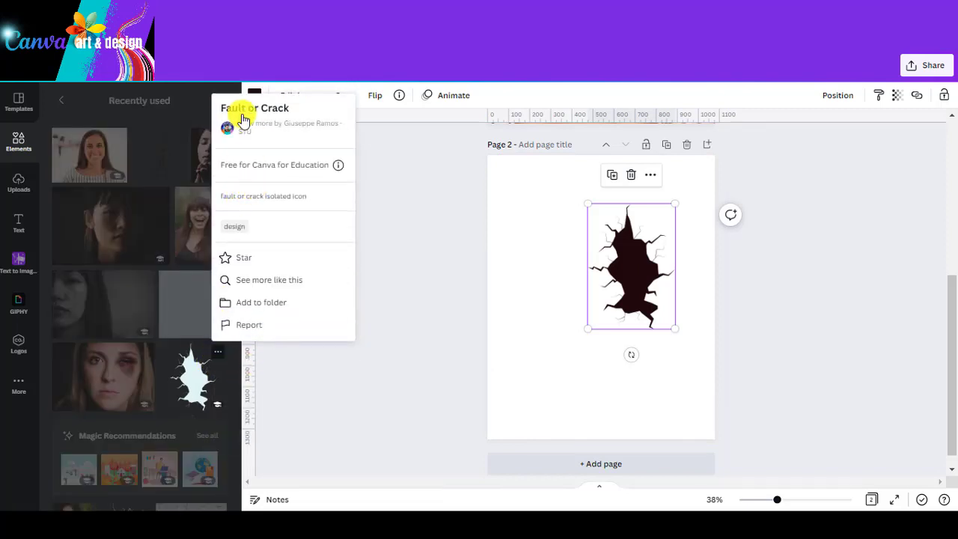
Add a yellow square, stretch it over the crack, and send it behind the crack.
left_click(275, 288)
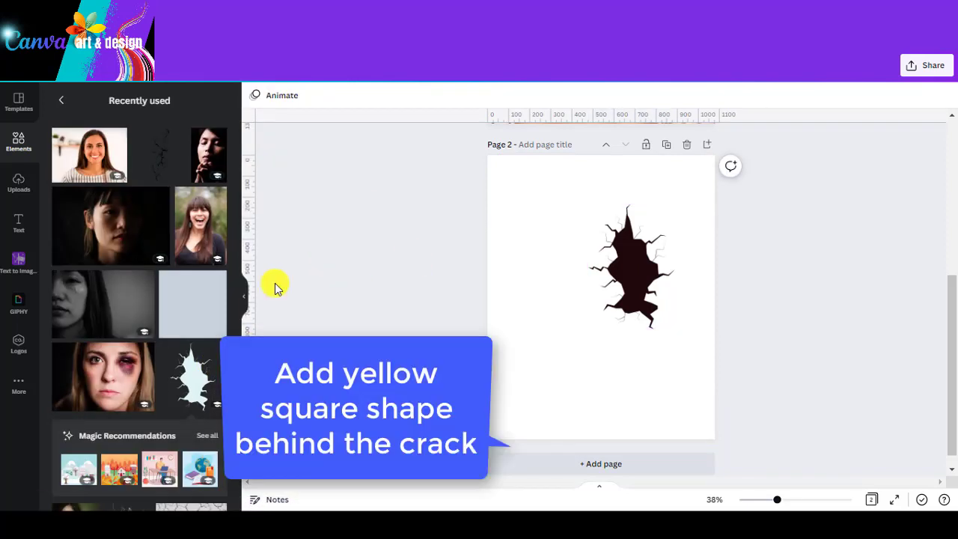
left_click(192, 321)
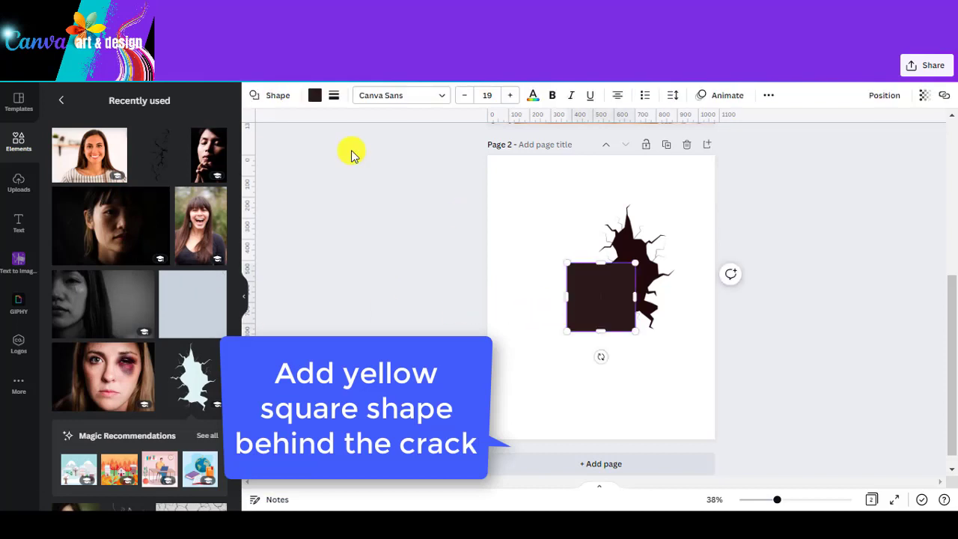
left_click(315, 96)
left_click(154, 396)
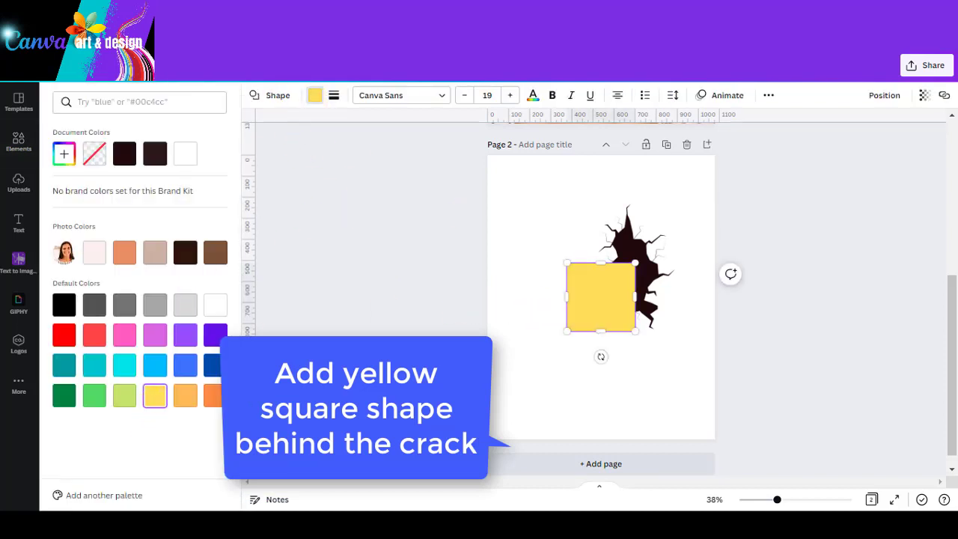
mouse_move(599, 311)
left_mouse_down()
mouse_move(614, 238)
mouse_move(684, 250)
left_mouse_up()
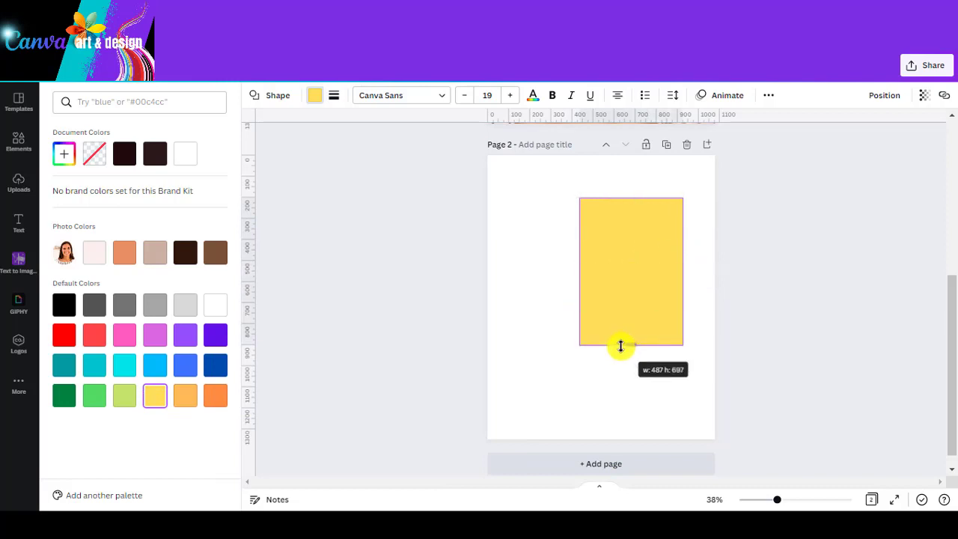
left_click_drag(625, 322, 622, 346)
right_click(640, 285)
left_click(682, 371)
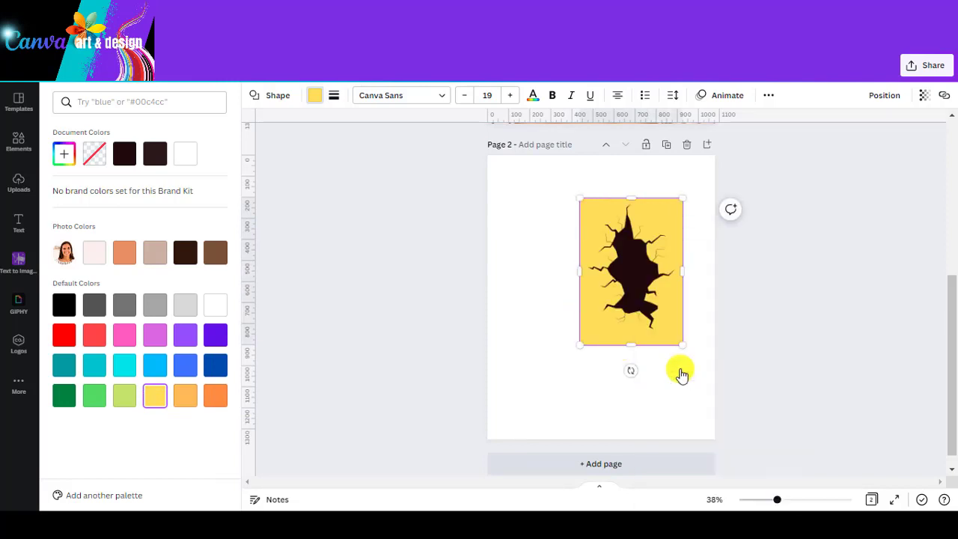
left_click(640, 290)
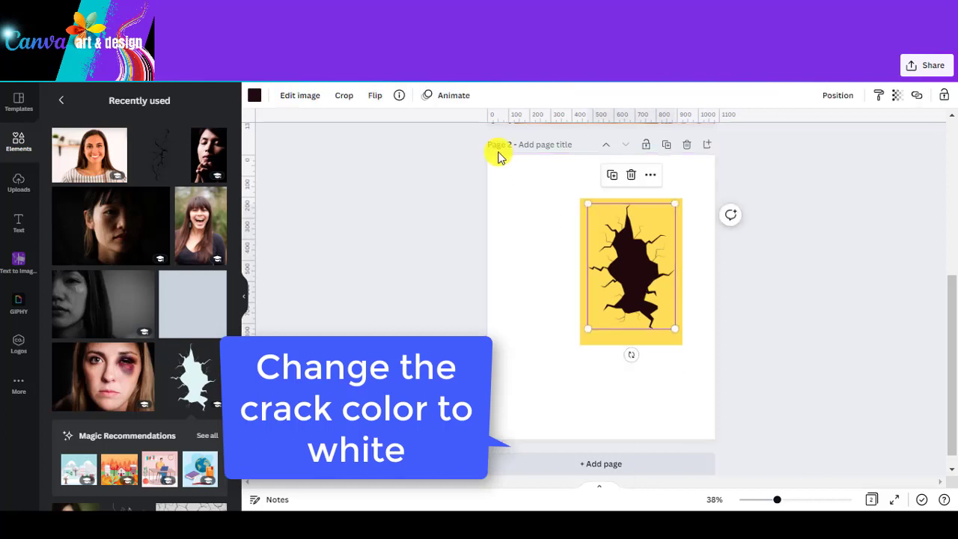
Make the crack white, download Page 2 alone as a PNG with Page 1 unchecked, and add Page 3.
left_click(254, 95)
left_click(155, 153)
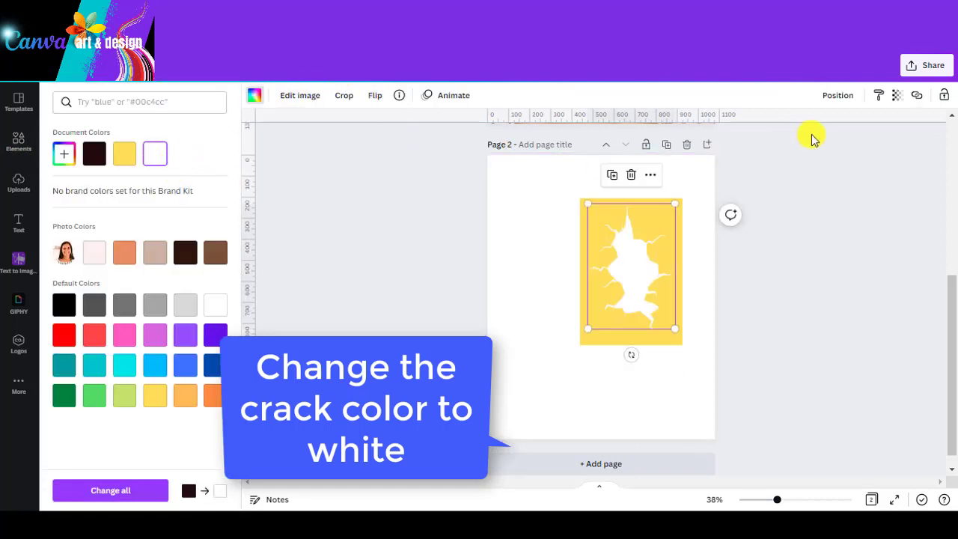
left_click(927, 68)
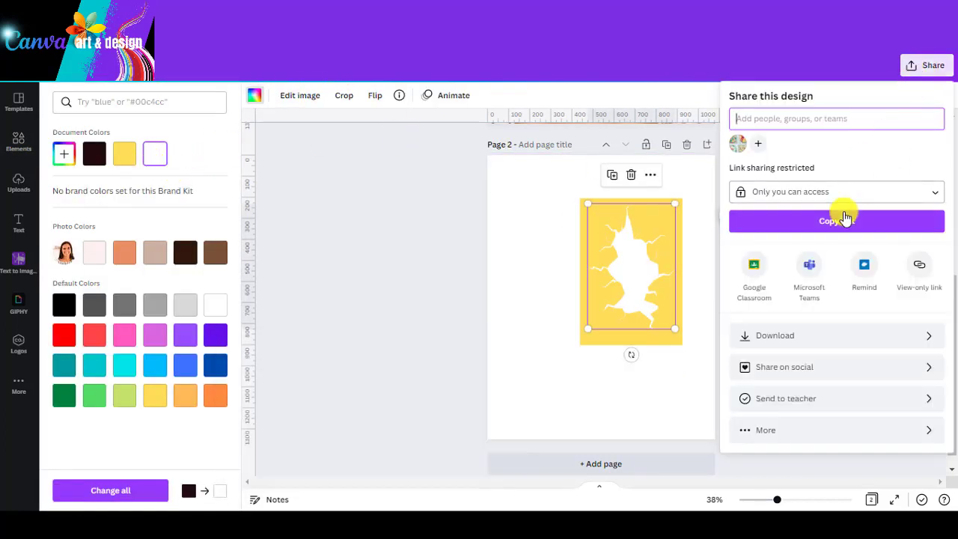
left_click(802, 346)
left_click(928, 280)
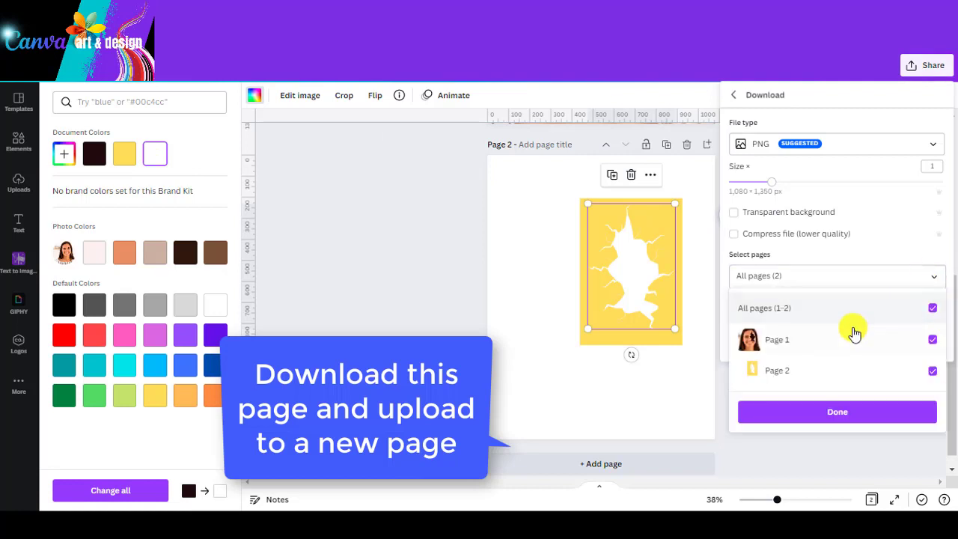
left_click(842, 346)
left_click(834, 411)
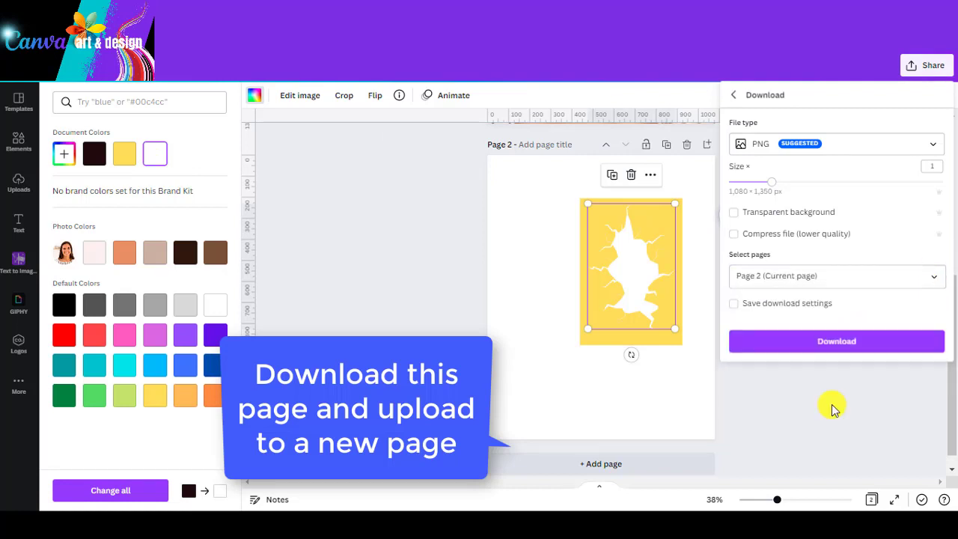
left_click(835, 342)
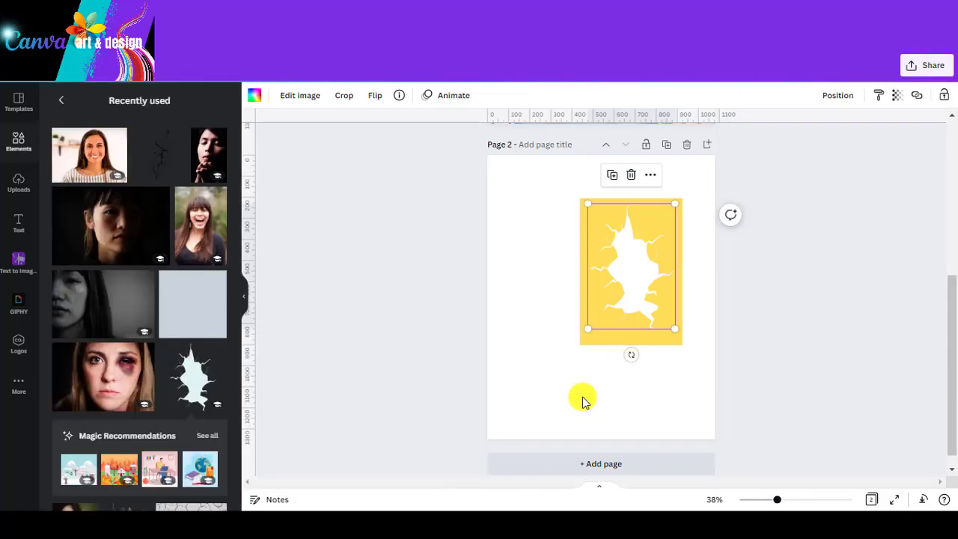
left_click(566, 464)
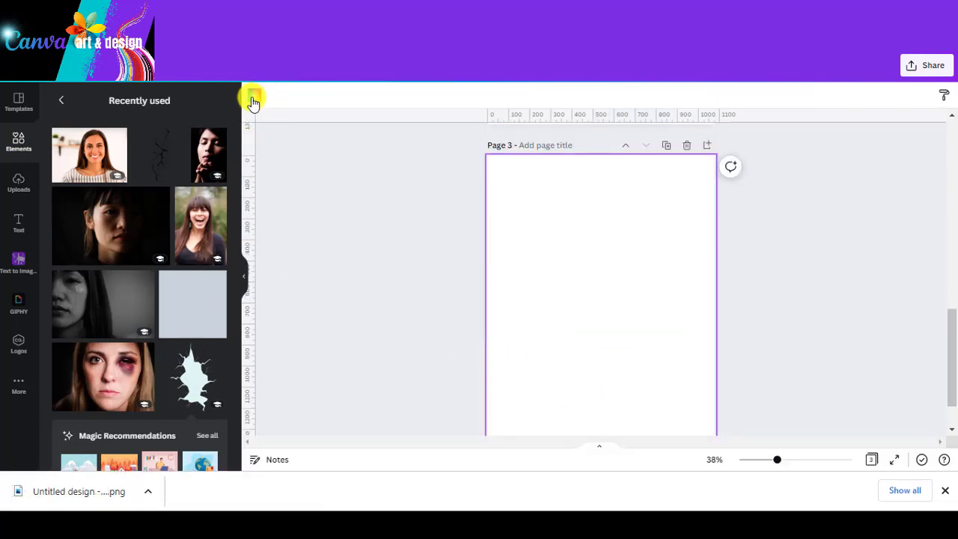
Fill Page 3 with tan and drag the downloaded crack PNG onto it.
left_click(255, 95)
left_click(161, 260)
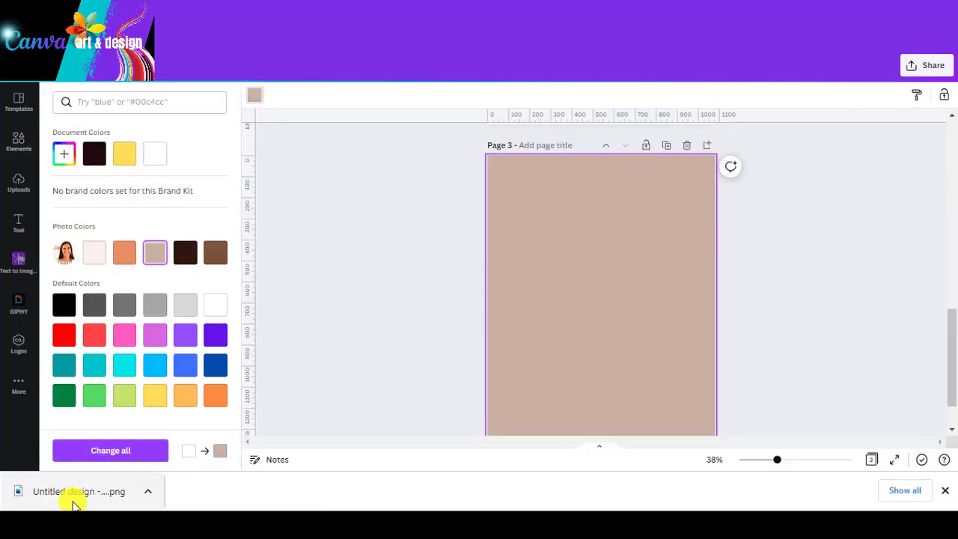
left_click_drag(75, 492, 605, 294)
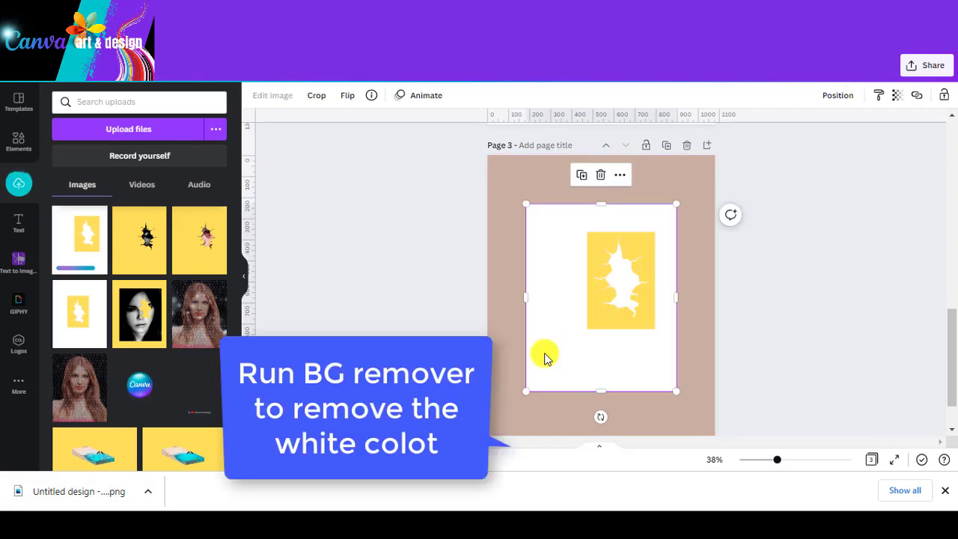
Remove the PNG's white background with BG Remover, leaving a see-through crack.
left_click(270, 95)
left_click(139, 197)
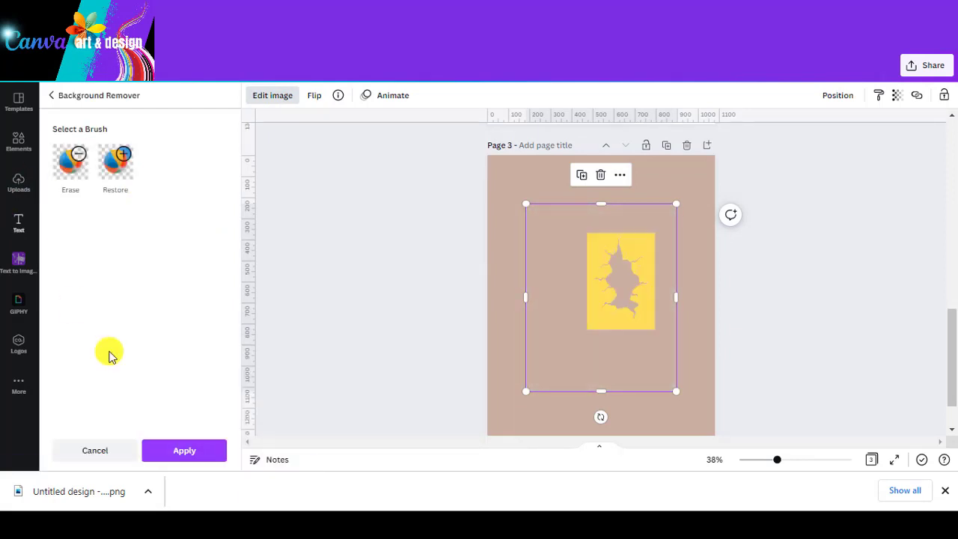
left_click(176, 455)
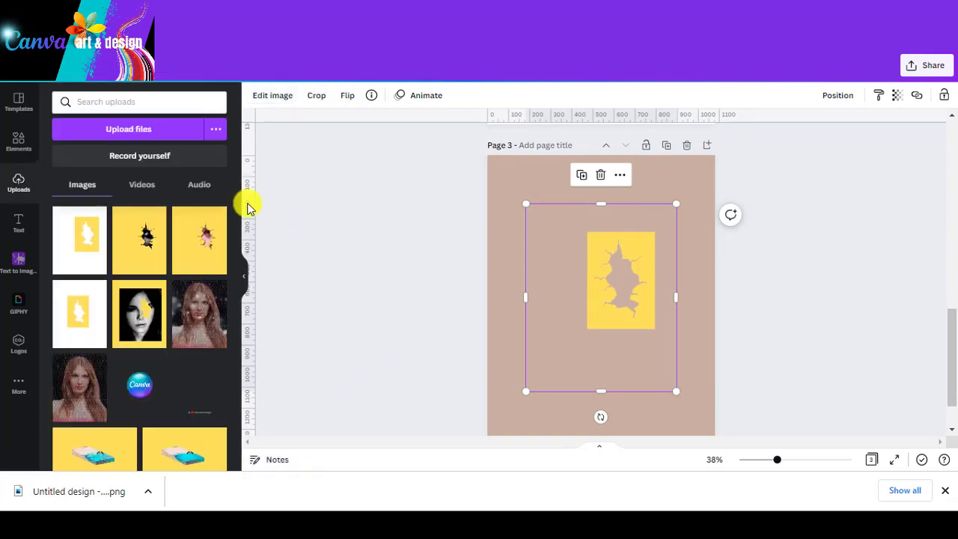
left_click(15, 143)
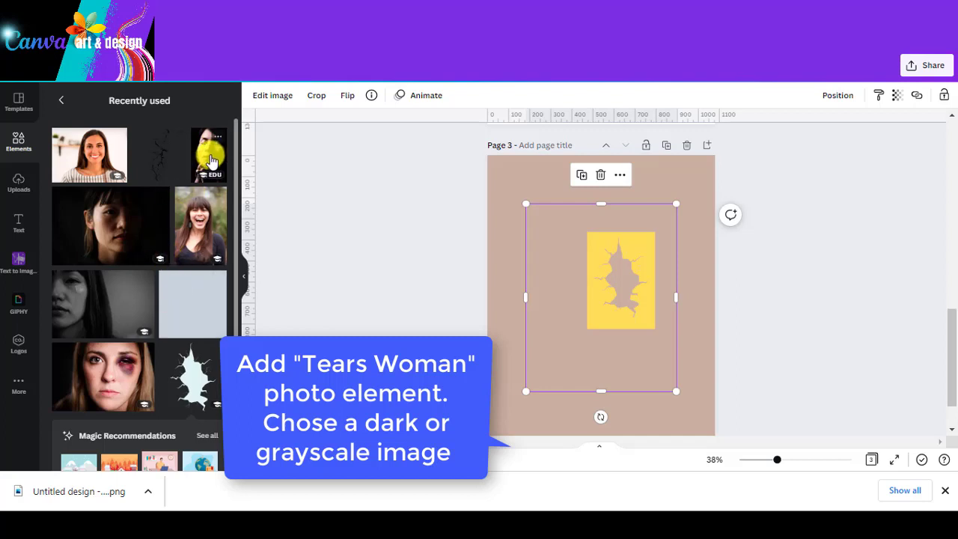
Add the crying woman photo and send it behind the yellow crack panel.
left_click(208, 153)
right_click(629, 290)
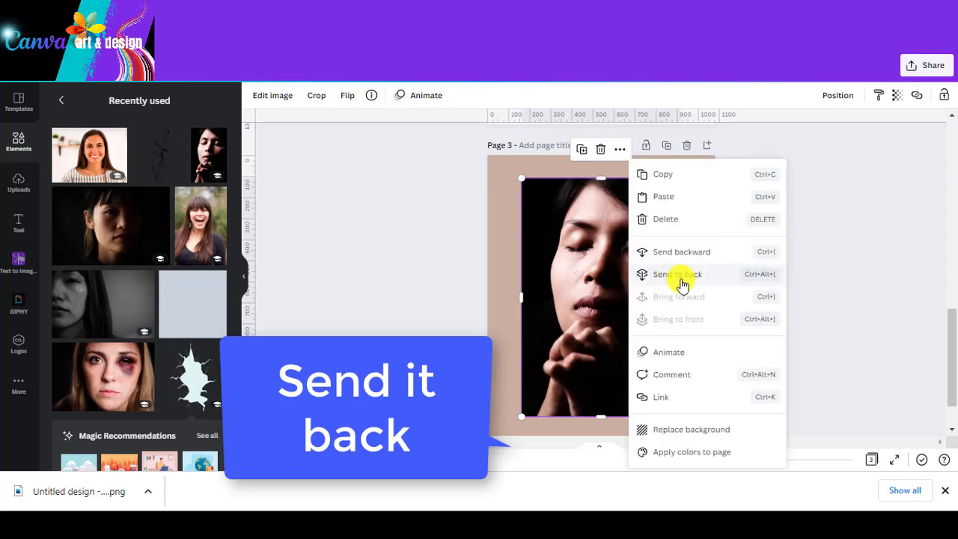
left_click(680, 274)
left_click(608, 371)
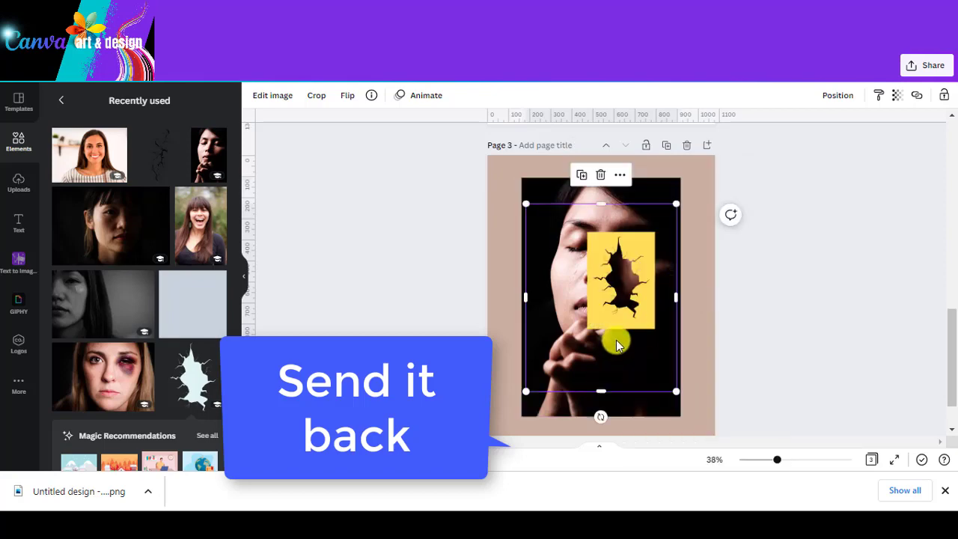
Enlarge the yellow crack image and crop its top, left and bottom edges.
left_click_drag(526, 391, 486, 435)
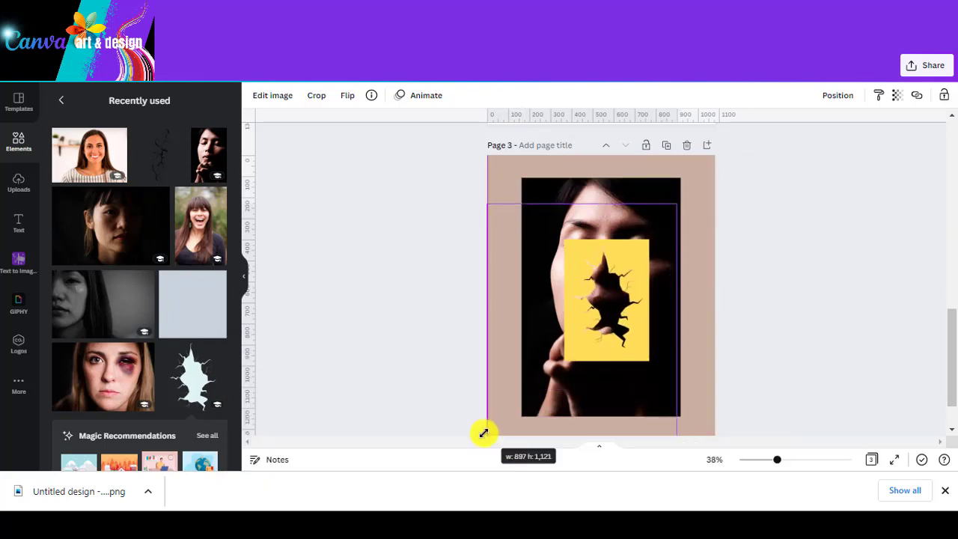
left_click_drag(676, 207, 716, 155)
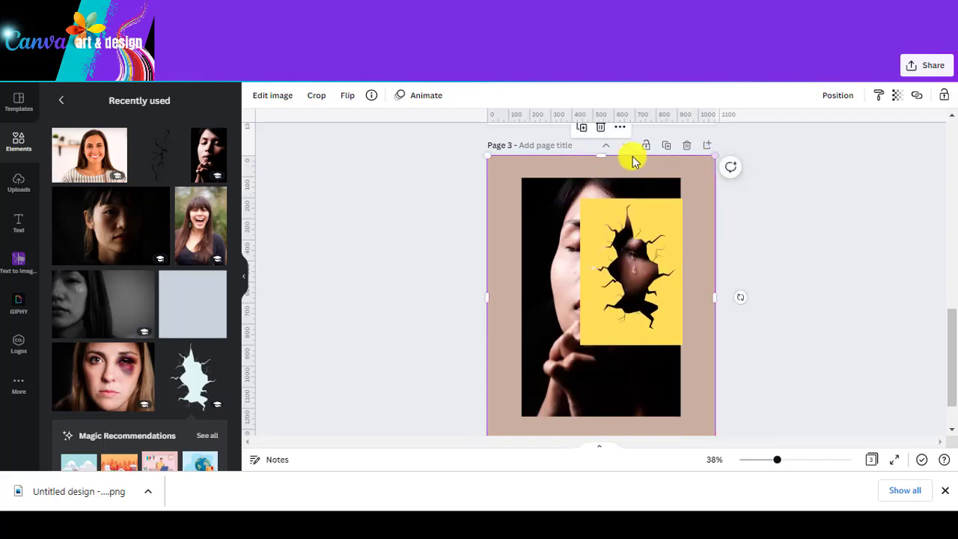
double_click(608, 166)
left_click(832, 353)
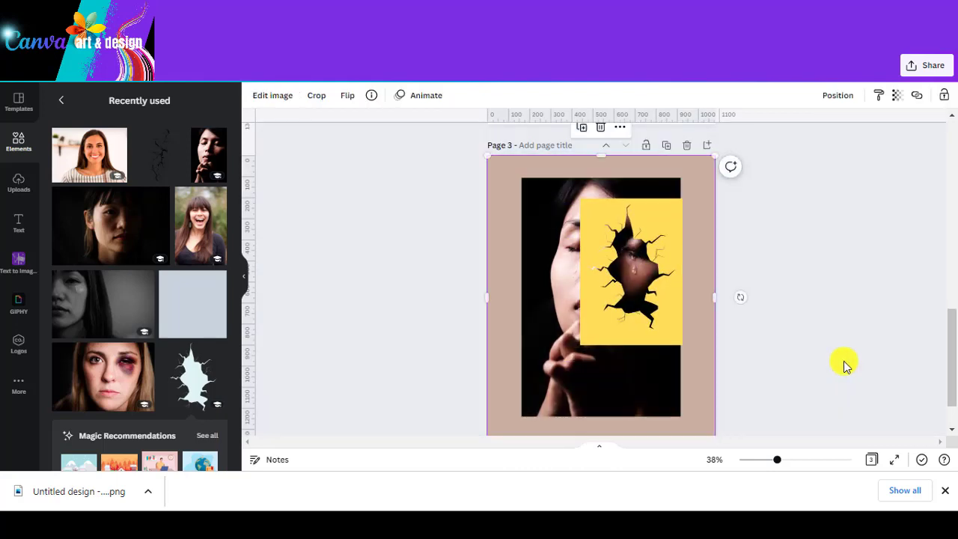
left_click_drag(601, 156, 601, 198)
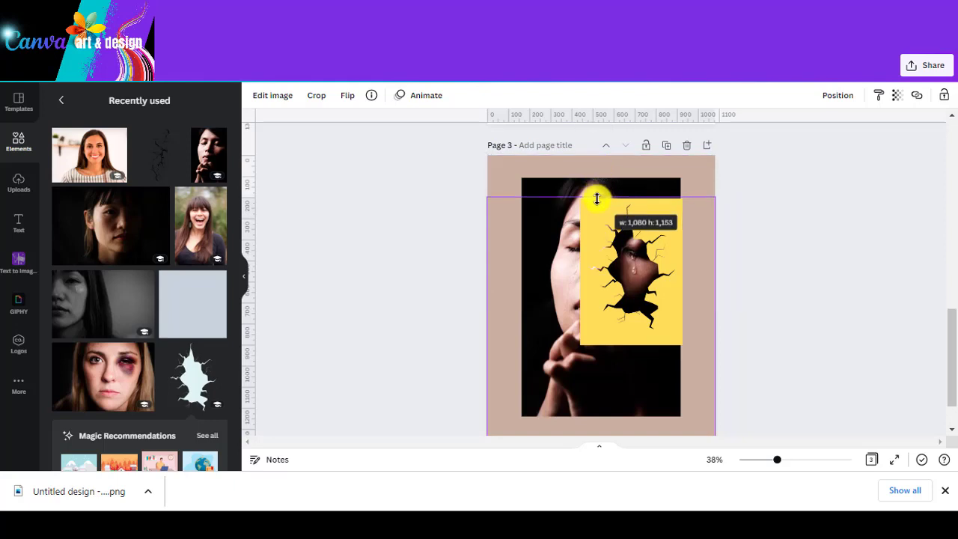
left_click_drag(558, 324, 578, 325)
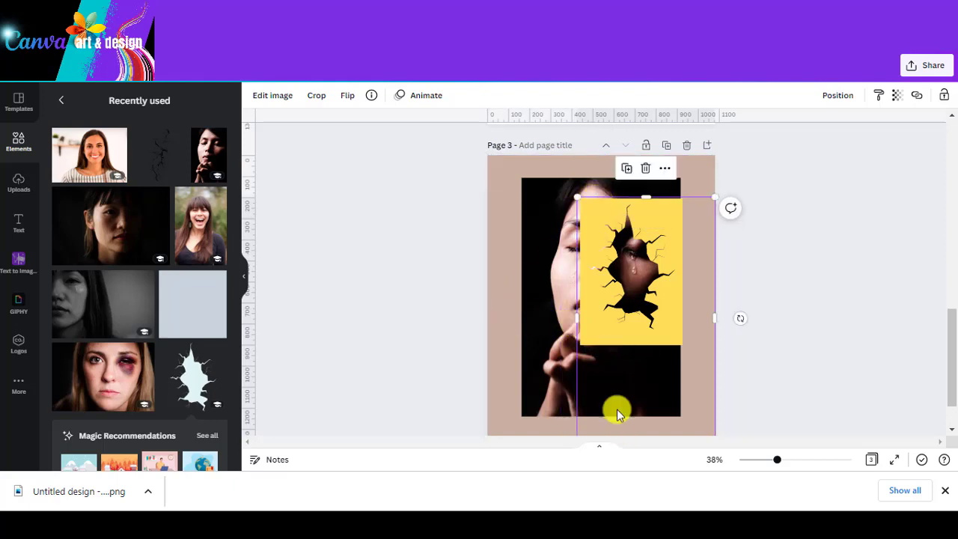
scroll(622, 385, "down", 2)
left_click_drag(646, 380, 647, 289)
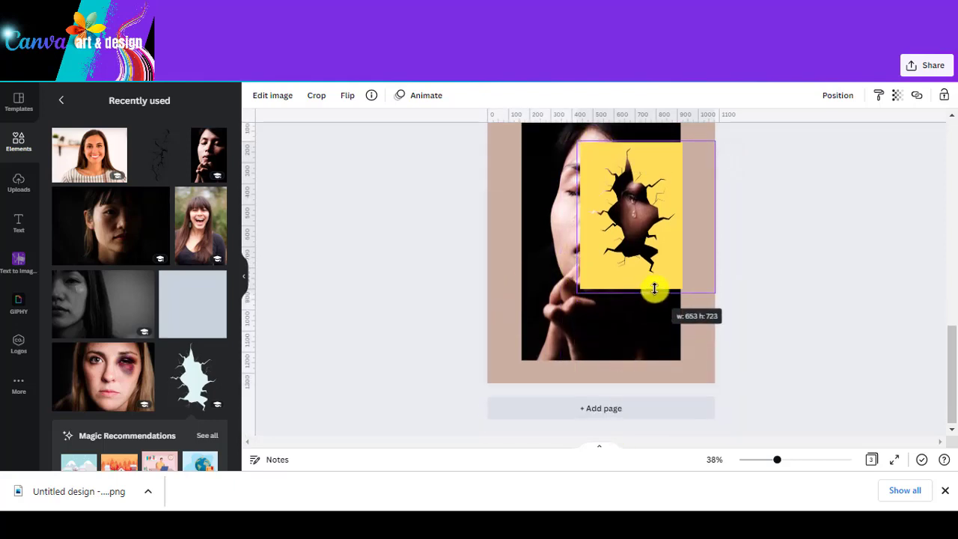
Shift the woman's photo slightly left and crop its bottom edge.
left_click_drag(567, 349, 560, 346)
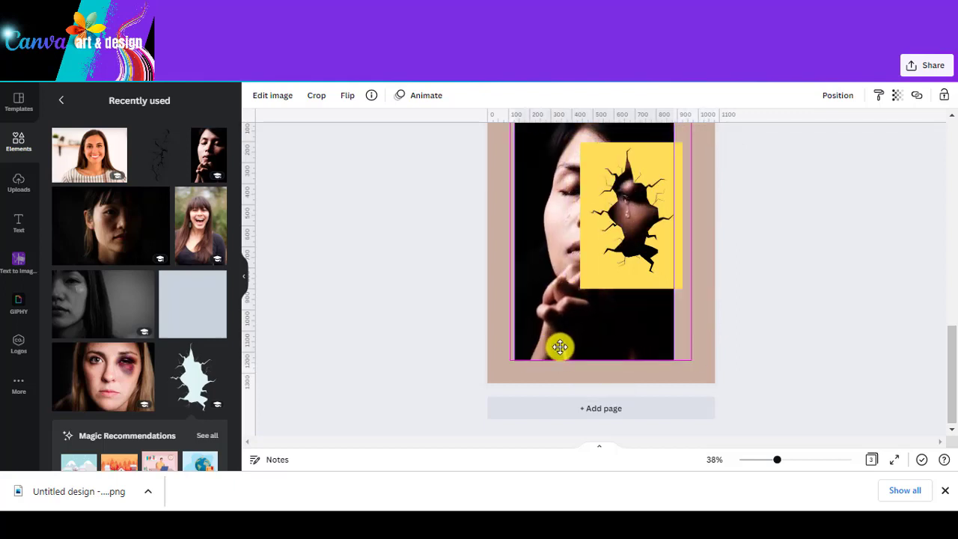
left_click_drag(561, 346, 562, 352)
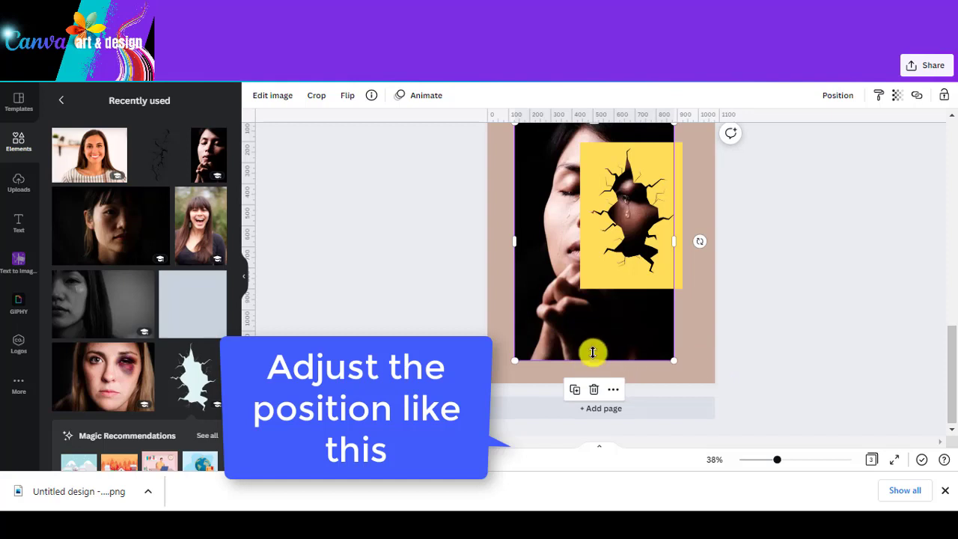
mouse_move(593, 352)
left_mouse_down()
mouse_move(605, 287)
mouse_move(603, 308)
left_mouse_up()
Add a bottom-right drop shadow to the crack image with offset 2, transparency 80, blur 5.
left_click(610, 258)
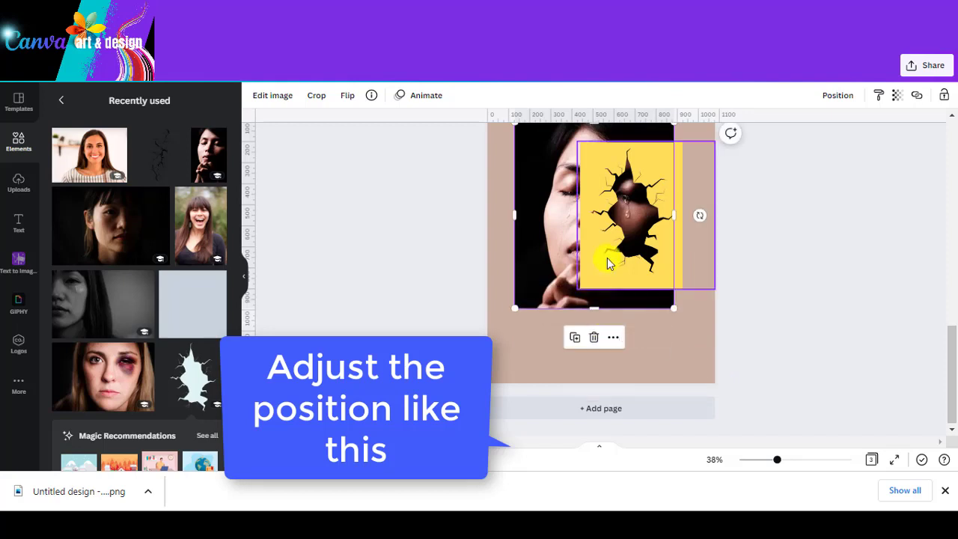
left_click(277, 96)
left_click(133, 177)
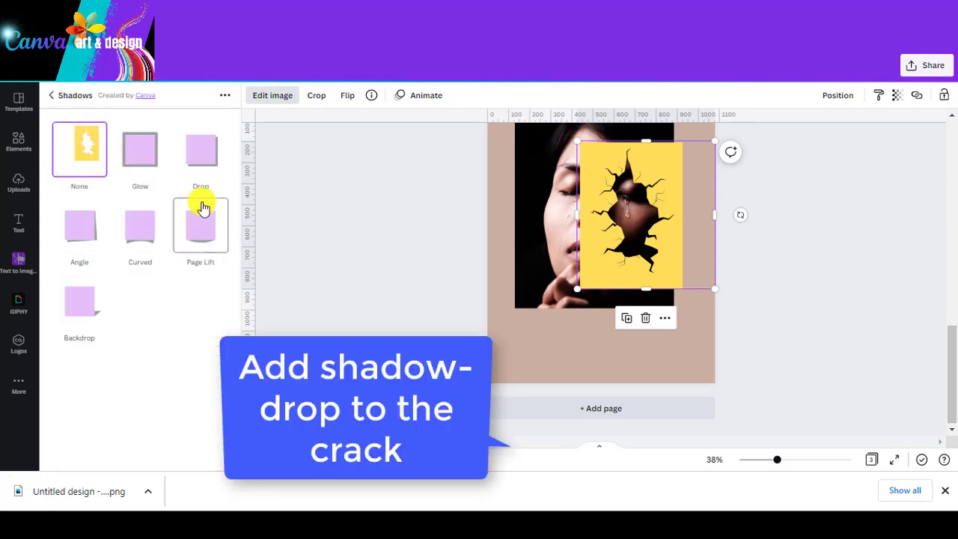
left_click(195, 152)
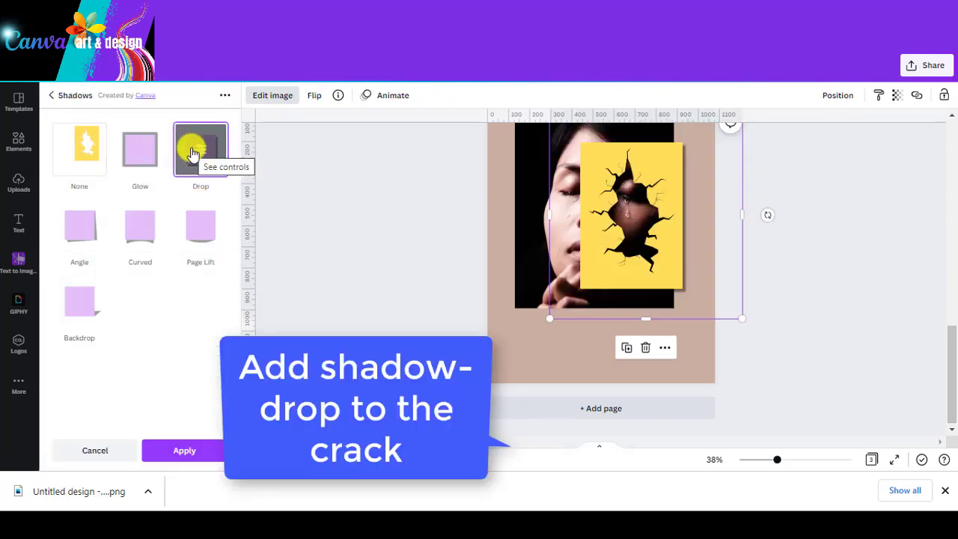
left_click(200, 153)
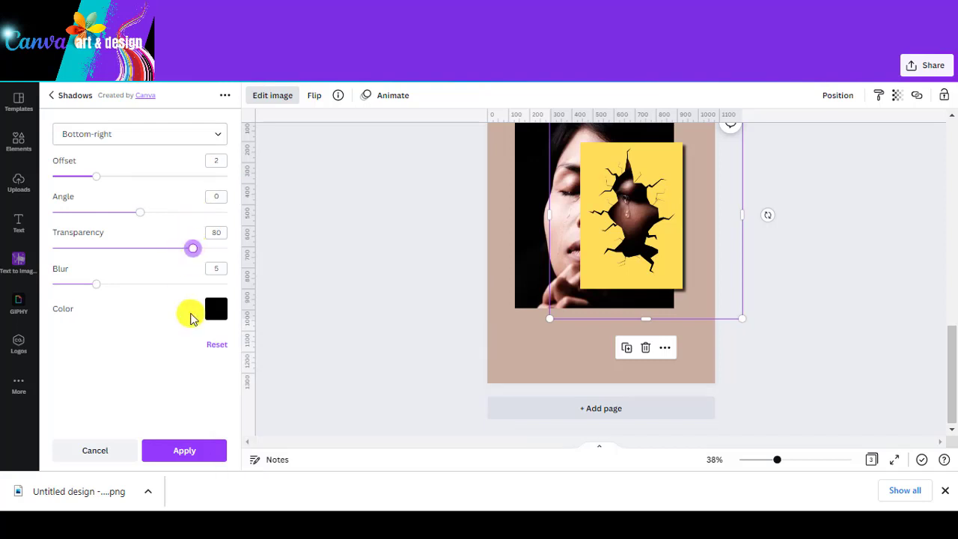
Apply the shadow and crop the woman's photo on its left, bottom and top edges.
left_click(166, 453)
left_click_drag(550, 215, 585, 236)
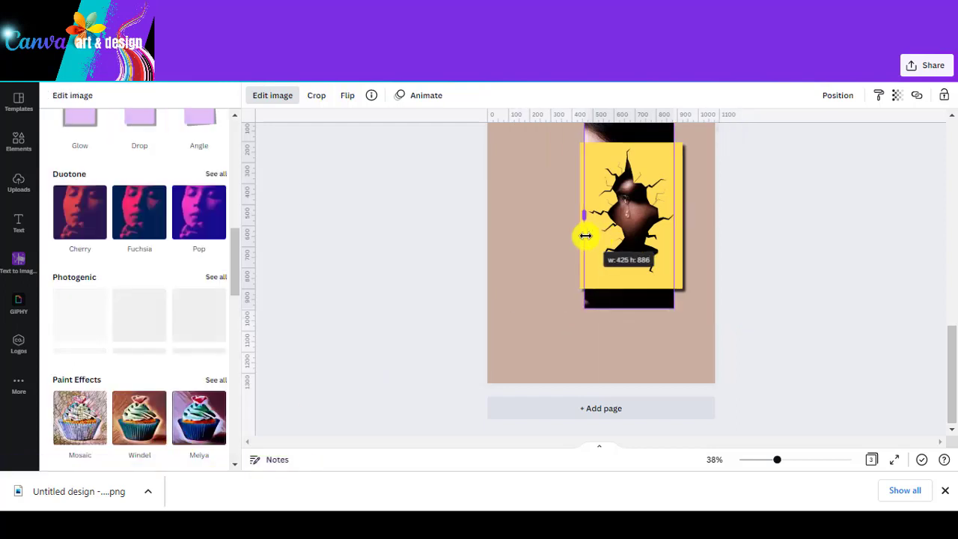
left_click_drag(624, 308, 625, 283)
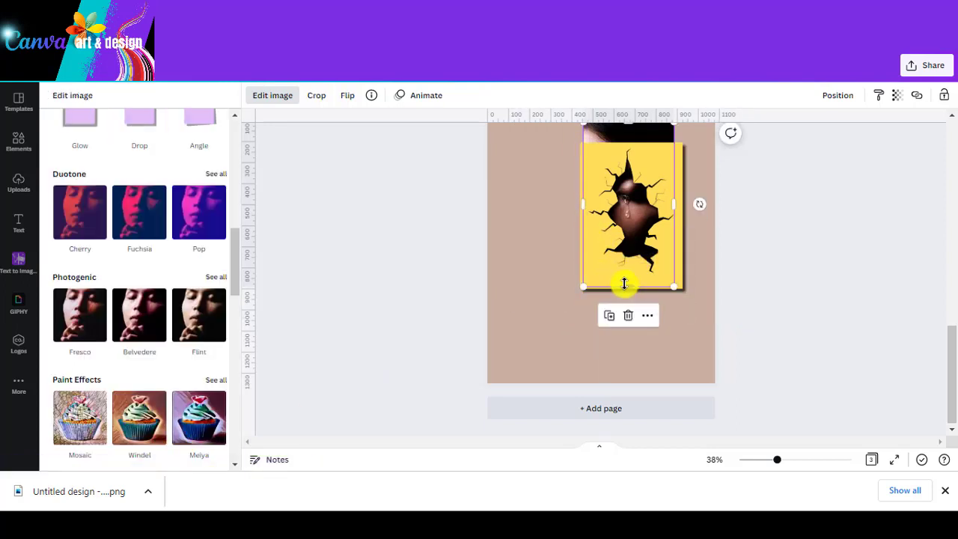
scroll(625, 284, "up", 2)
left_click_drag(632, 198, 631, 222)
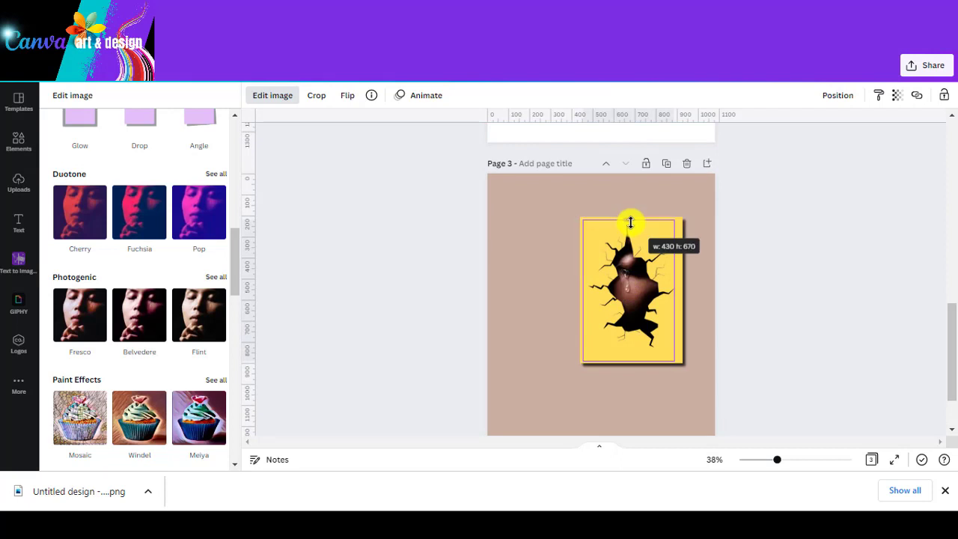
Set Page 3's background colour to yellow.
left_click(567, 192)
left_click(257, 95)
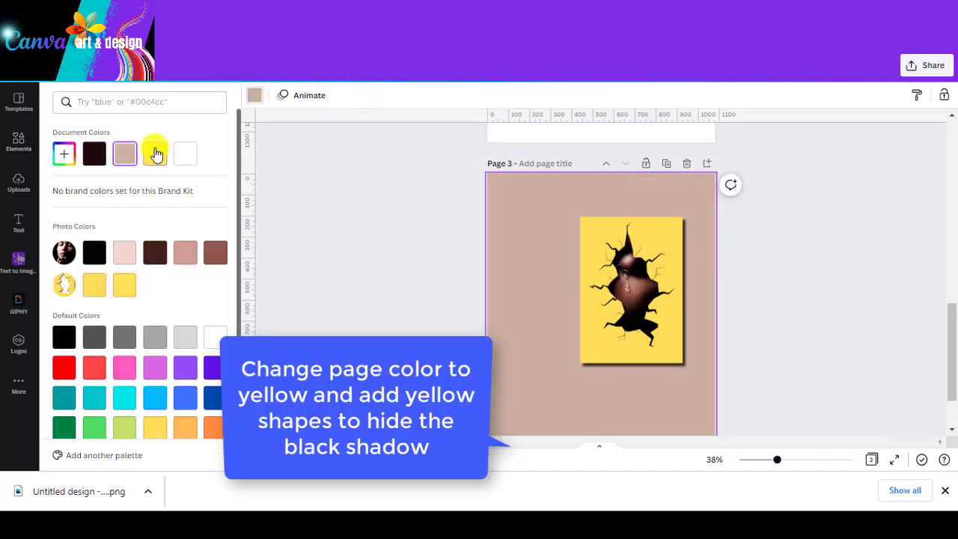
left_click(155, 153)
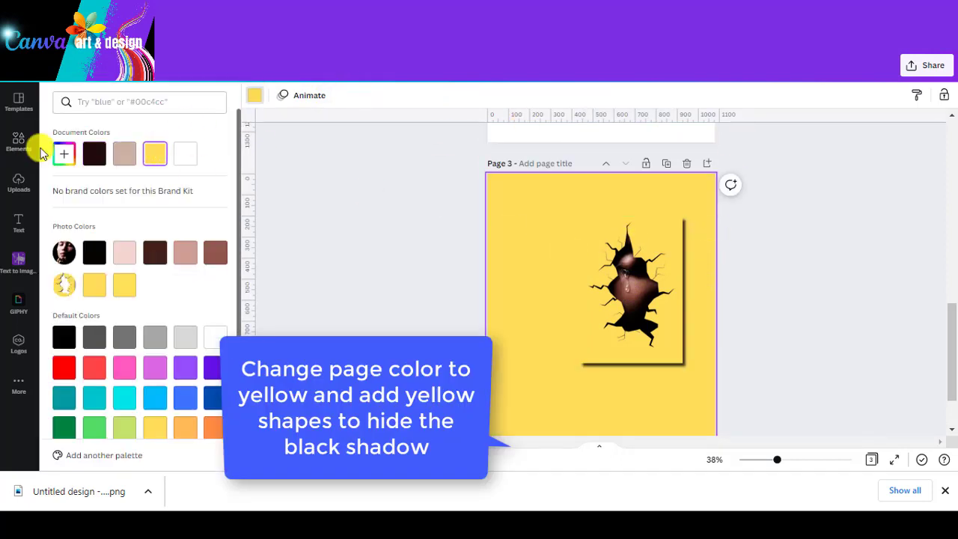
Add a yellow square and reshape it into a thin tall strip over the shadow edge.
left_click(19, 142)
left_click(67, 266)
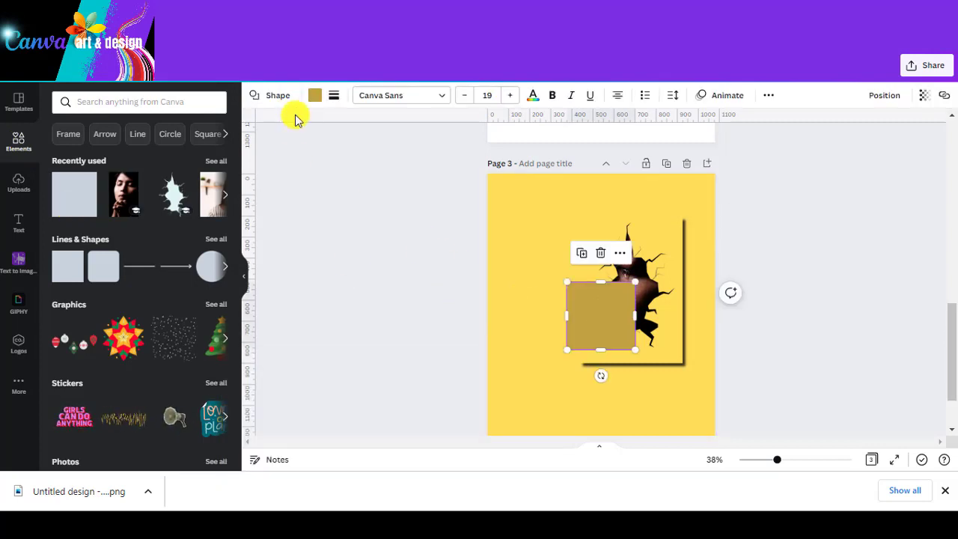
left_click(314, 95)
left_click(215, 153)
mouse_move(603, 325)
left_mouse_down()
mouse_move(614, 391)
mouse_move(697, 380)
left_mouse_up()
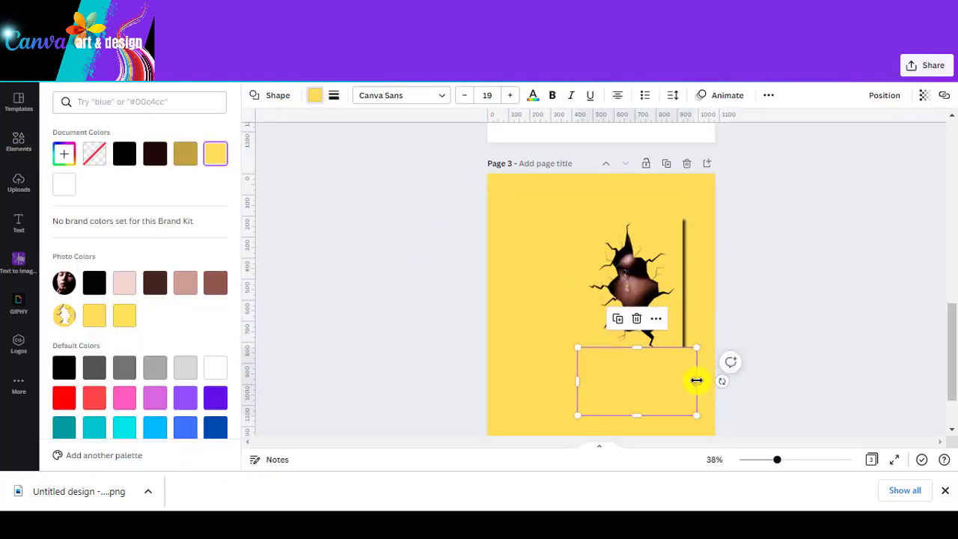
left_click_drag(578, 381, 674, 382)
mouse_move(686, 347)
left_mouse_down()
mouse_move(678, 278)
mouse_move(686, 205)
left_mouse_up()
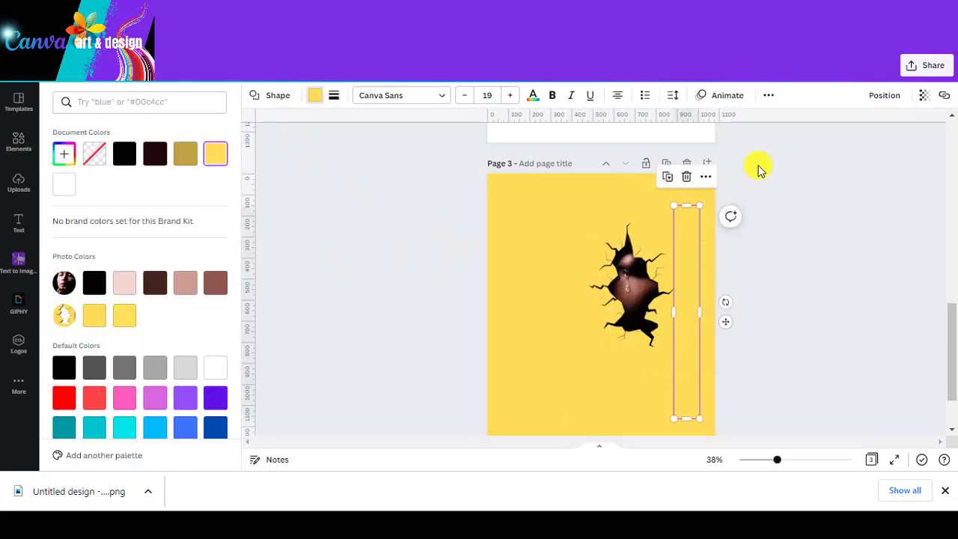
Download only Page 3 as a PNG.
left_click(927, 65)
left_click(814, 338)
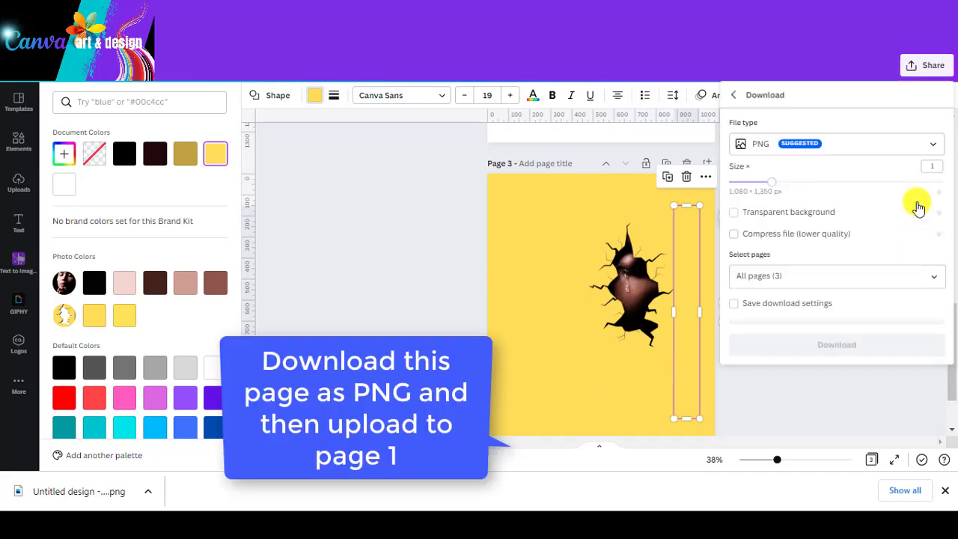
left_click(935, 269)
left_click(883, 97)
left_click(877, 124)
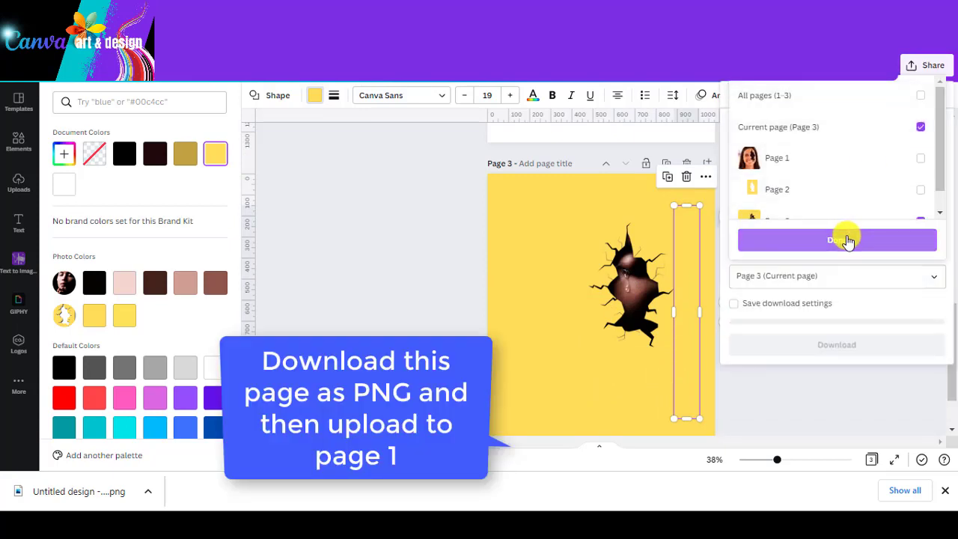
left_click(849, 240)
left_click(833, 338)
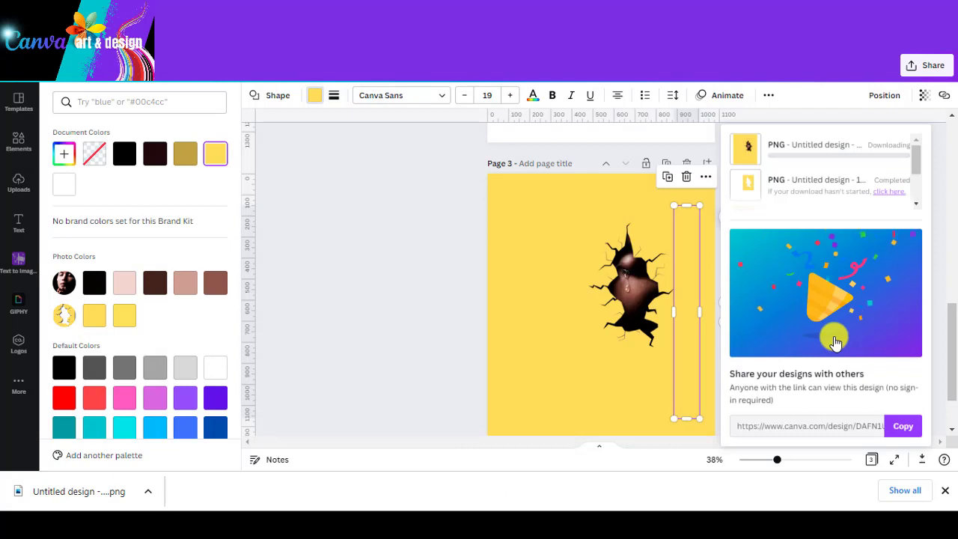
On Page 1, delete the old crack and place the downloaded yellow crack PNG over the face.
key("Escape")
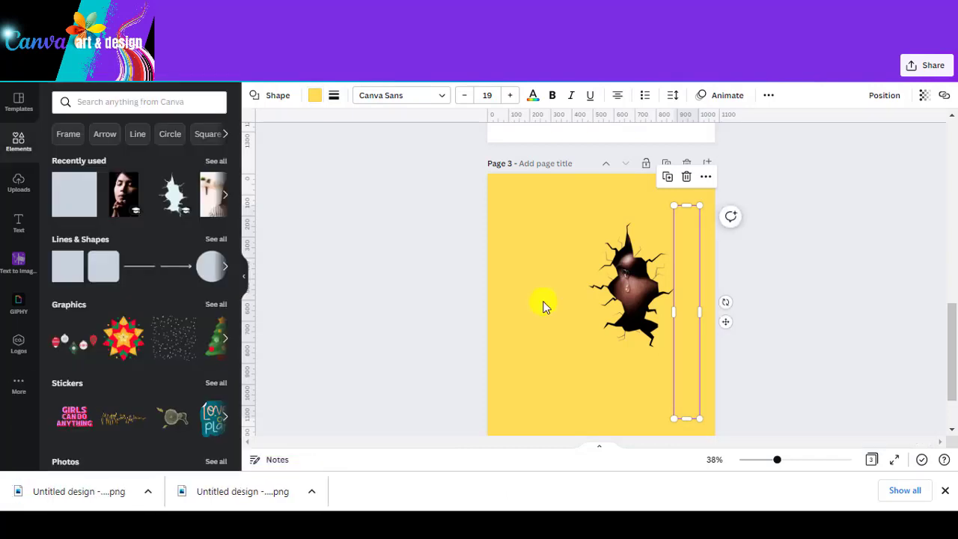
scroll(542, 305, "up", 3)
scroll(542, 304, "up", 3)
scroll(541, 303, "up", 2)
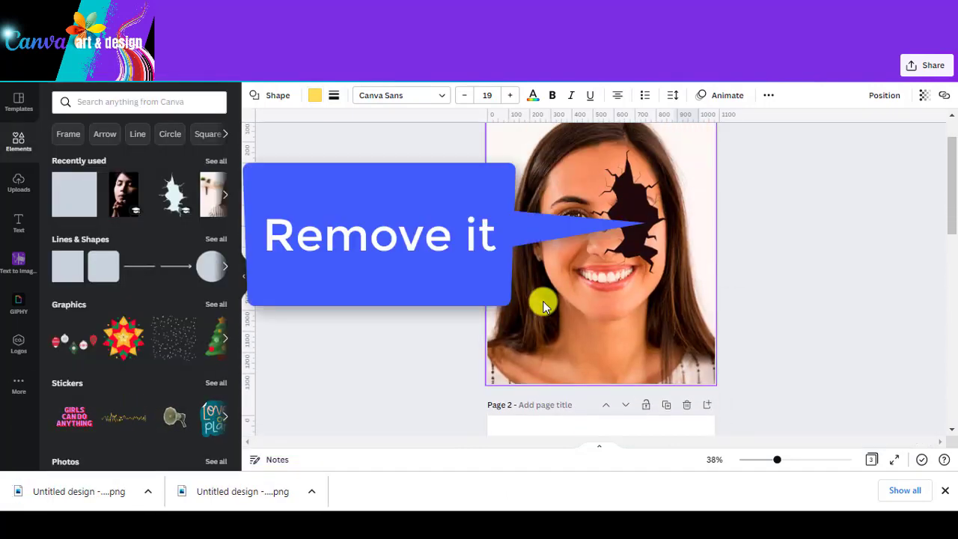
left_click(644, 237)
key("Delete")
left_click_drag(86, 492, 620, 287)
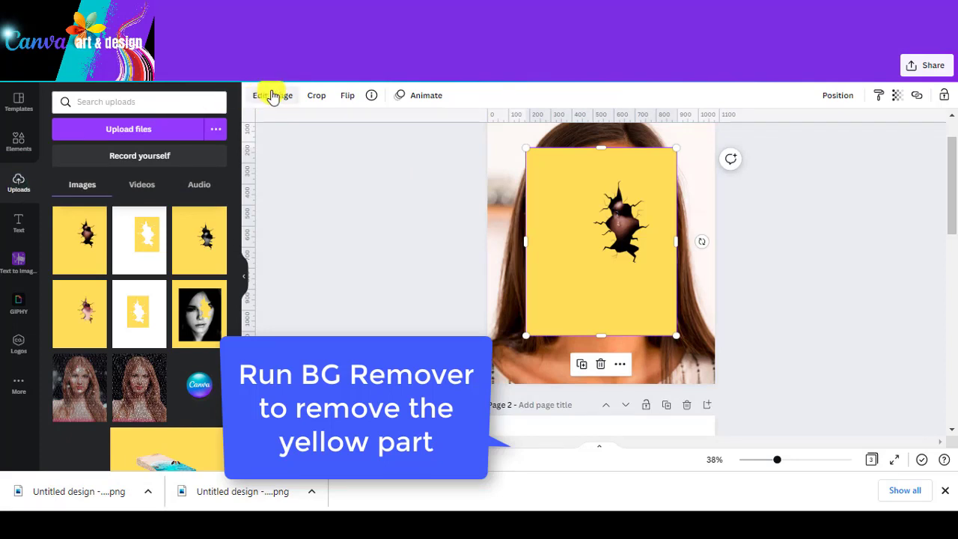
Remove the yellow background from the crack image with BG Remover.
left_click(272, 96)
left_click(140, 196)
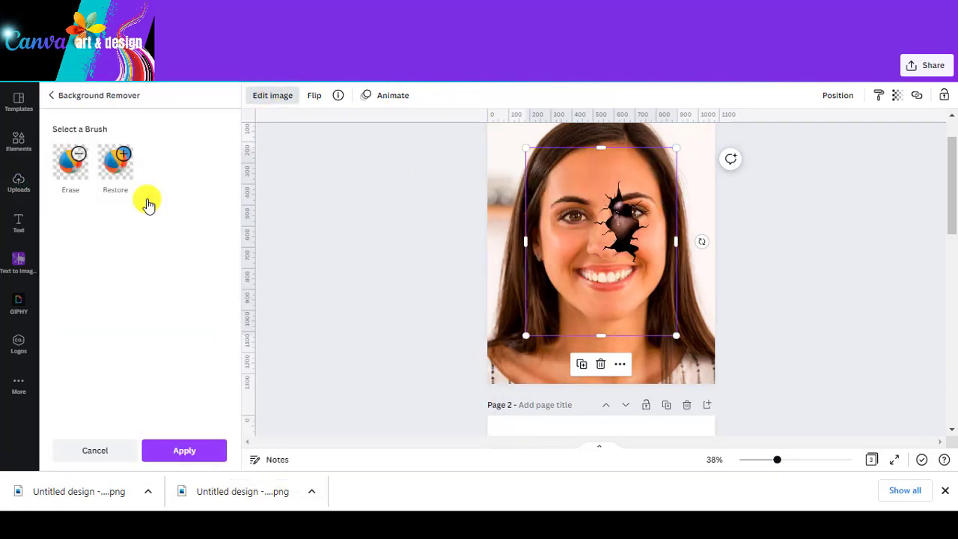
left_click(214, 450)
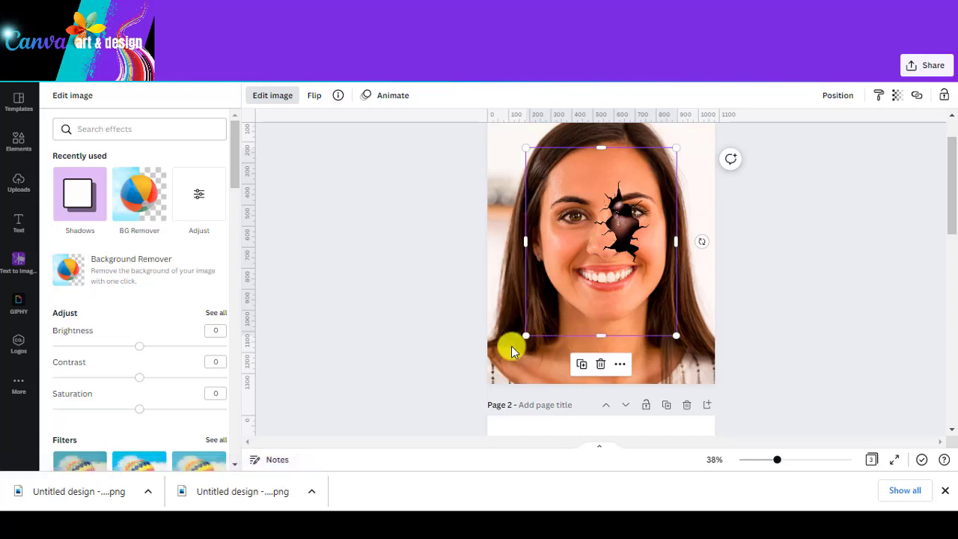
Enlarge the crack image to fill the page and nudge it slightly right and down.
left_click_drag(525, 336, 487, 385)
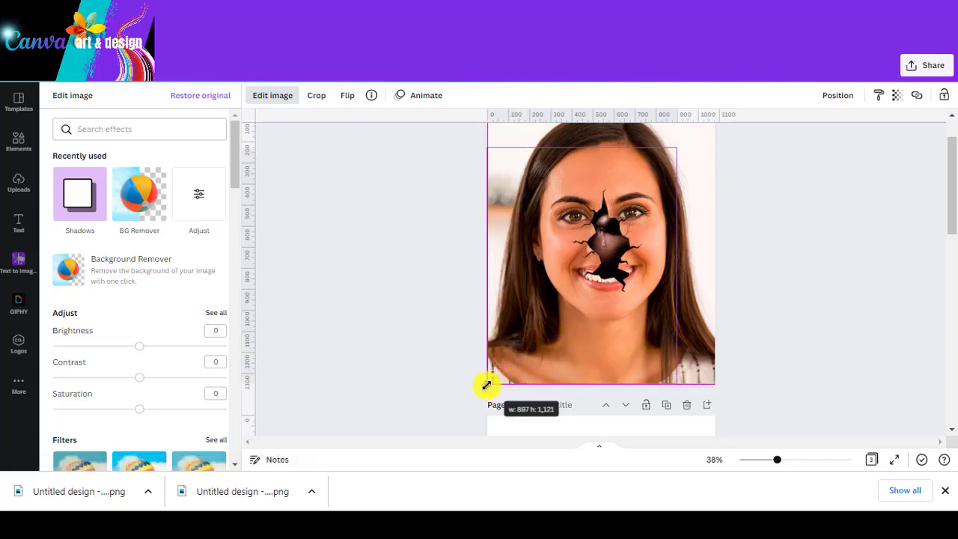
scroll(631, 257, "up", 2)
left_click_drag(681, 201, 718, 160)
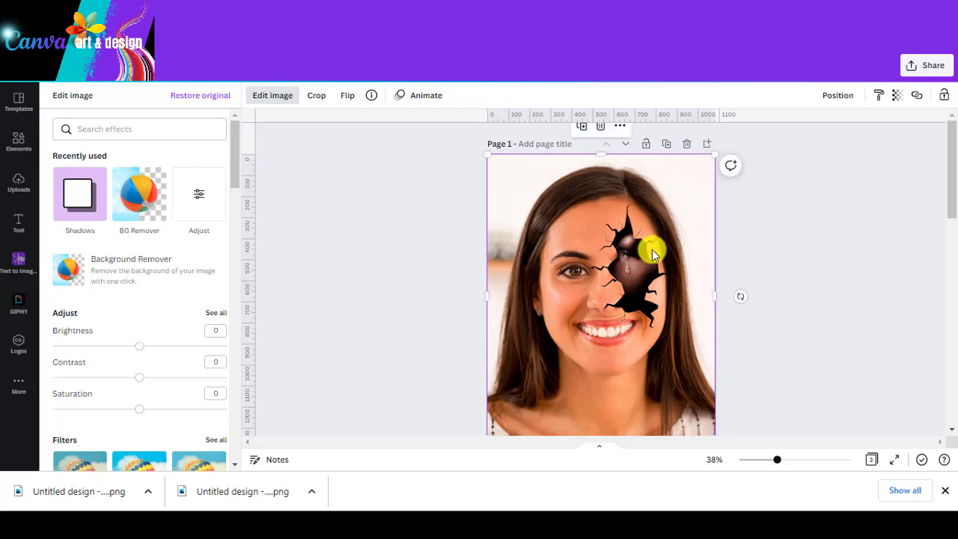
left_click_drag(652, 246, 653, 264)
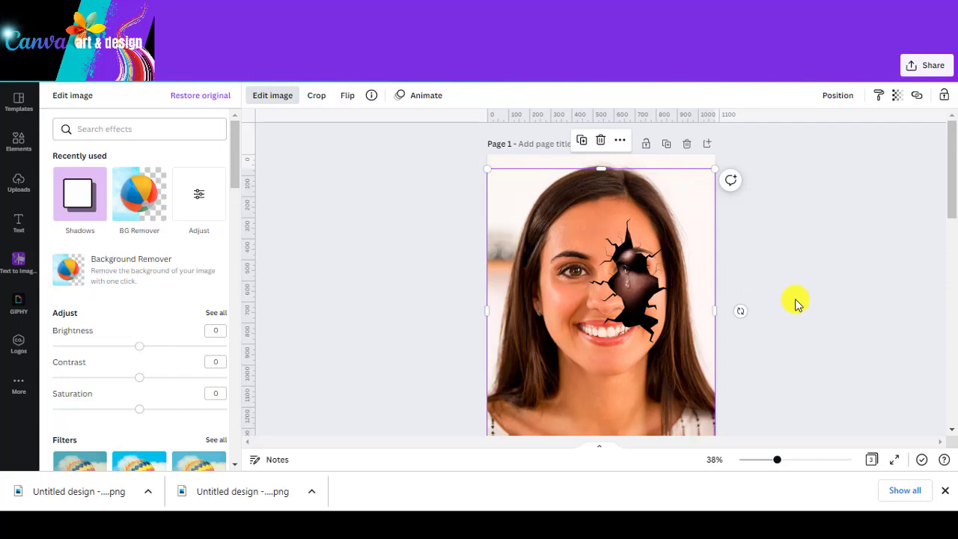
left_click(15, 146)
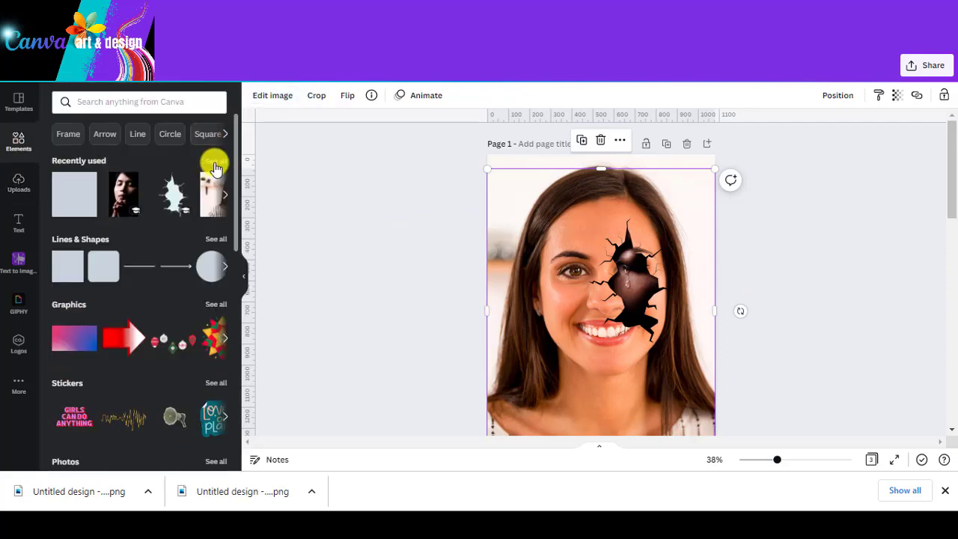
Add the Wall Crack element from Recently used and size it over the smiling woman's face.
left_click(215, 168)
left_click(218, 203)
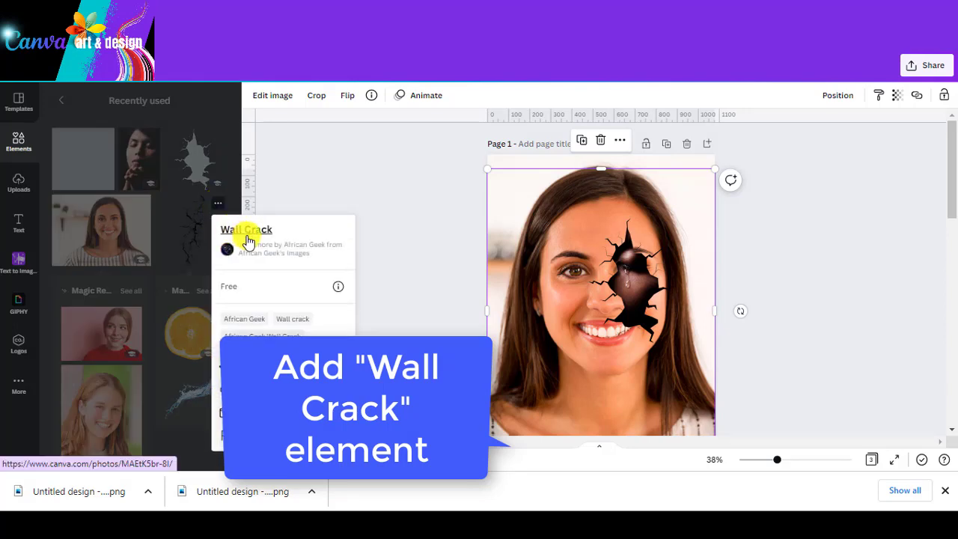
left_click(278, 187)
mouse_move(138, 158)
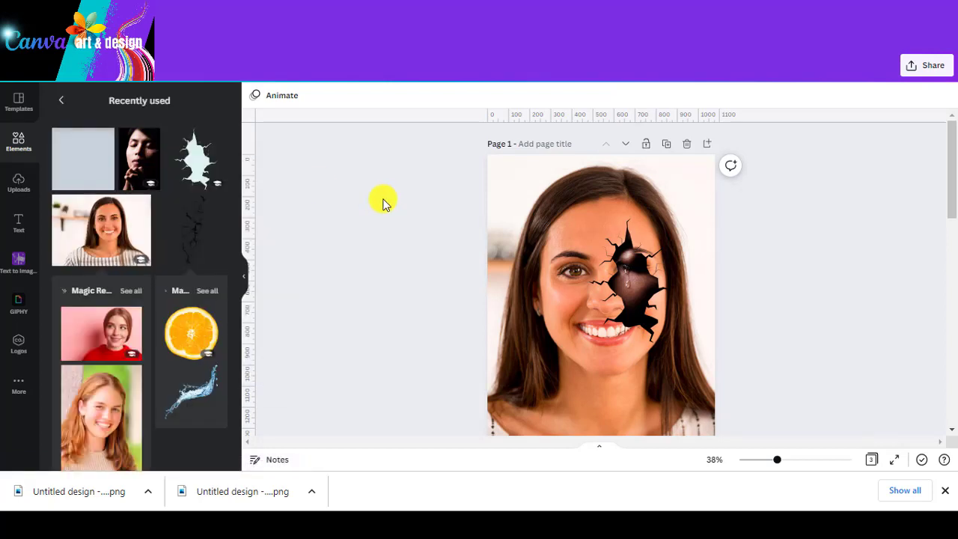
left_click(190, 228)
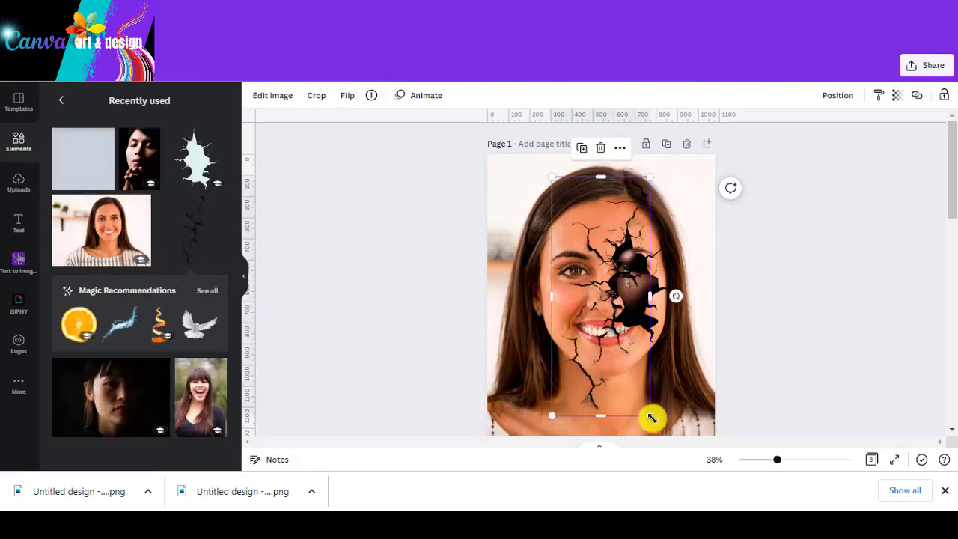
mouse_move(653, 418)
left_mouse_down()
mouse_move(605, 342)
mouse_move(592, 293)
left_mouse_up()
left_click_drag(596, 238, 601, 239)
left_click(822, 313)
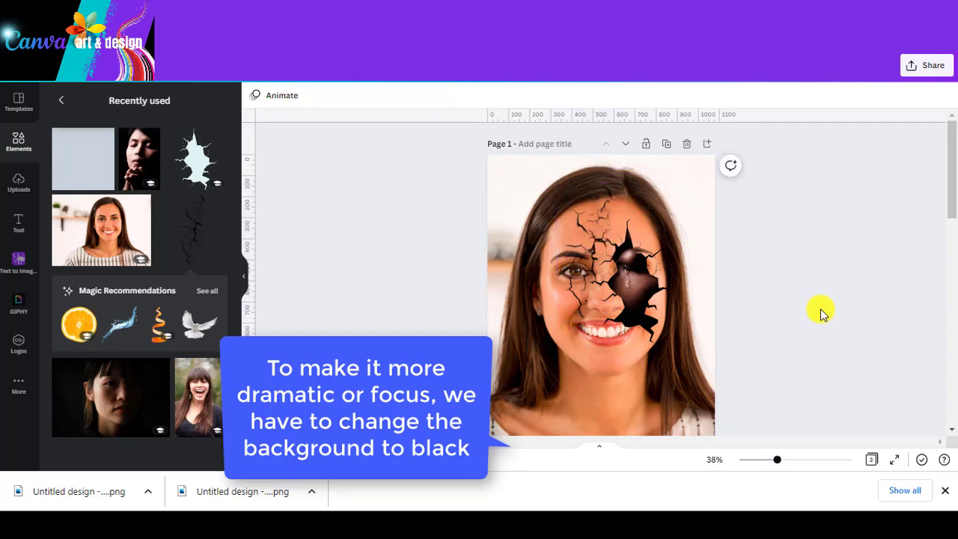
Cut out the smiling woman's portrait with BG Remover.
left_click(696, 197)
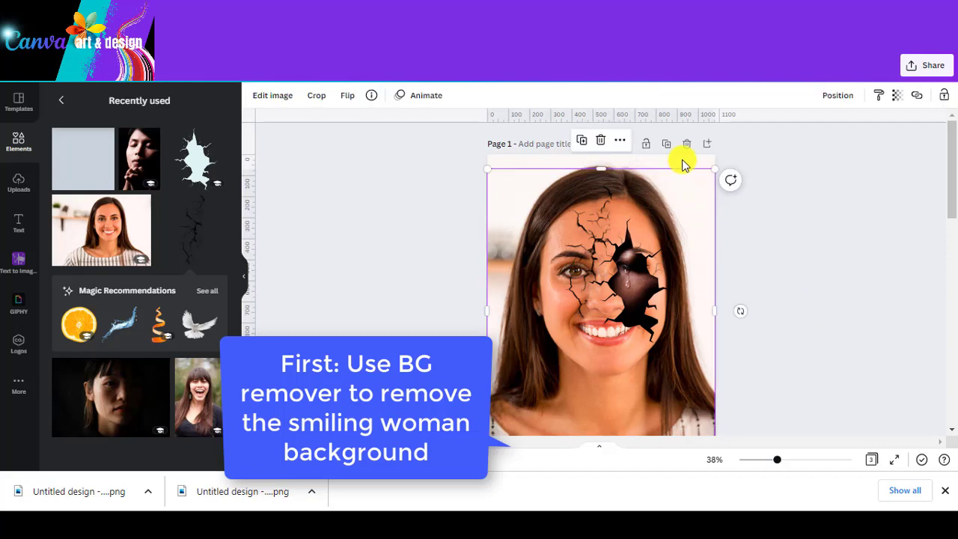
left_click(683, 165)
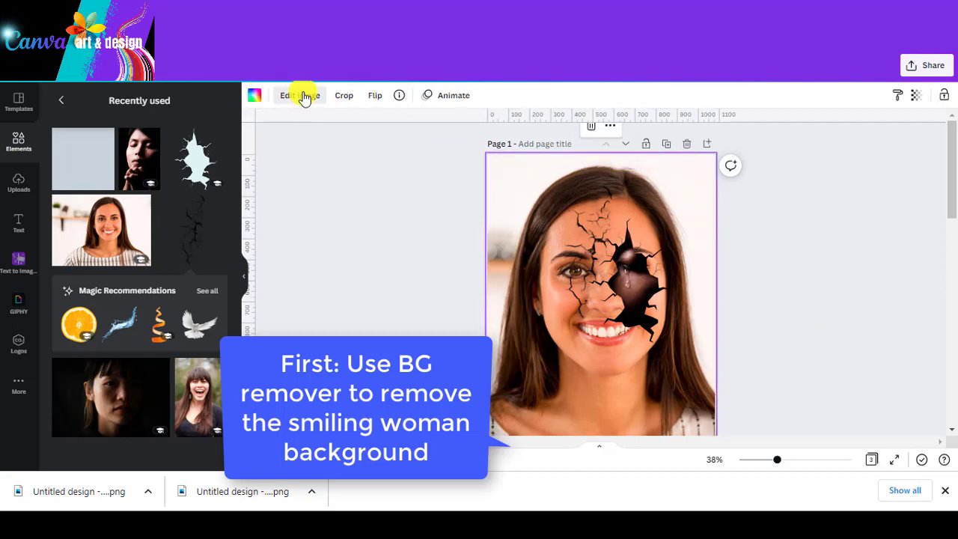
left_click(300, 95)
left_click(82, 195)
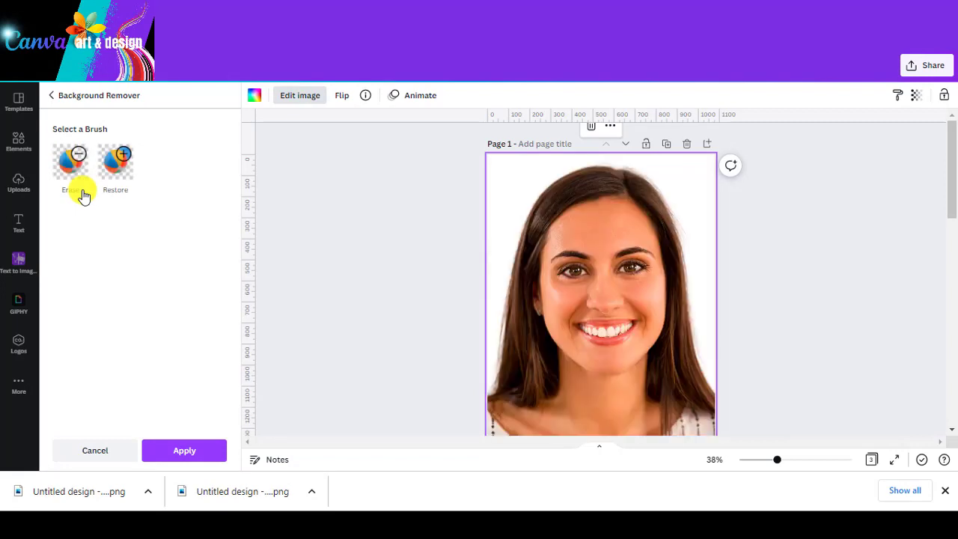
left_click(193, 453)
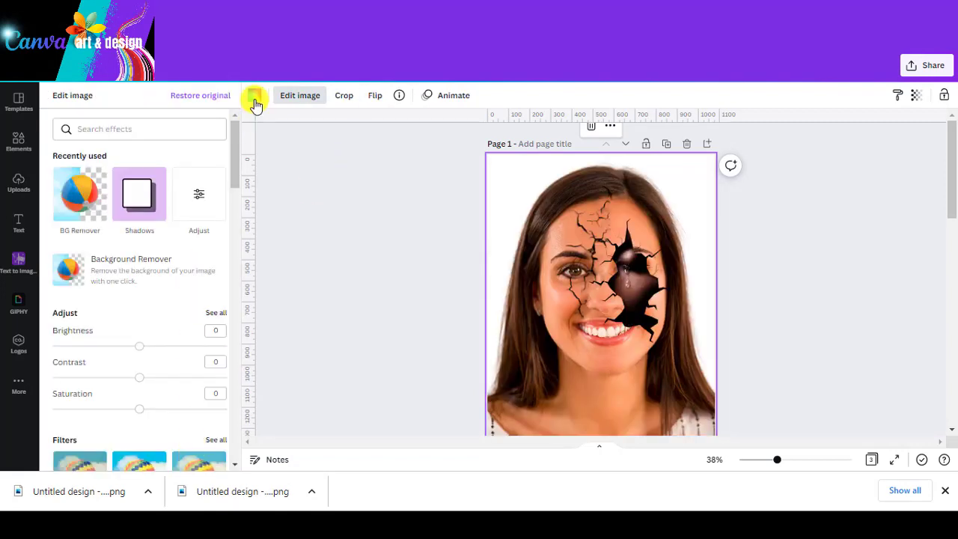
Detach the portrait from the page background and set the page colour to black.
right_click(511, 174)
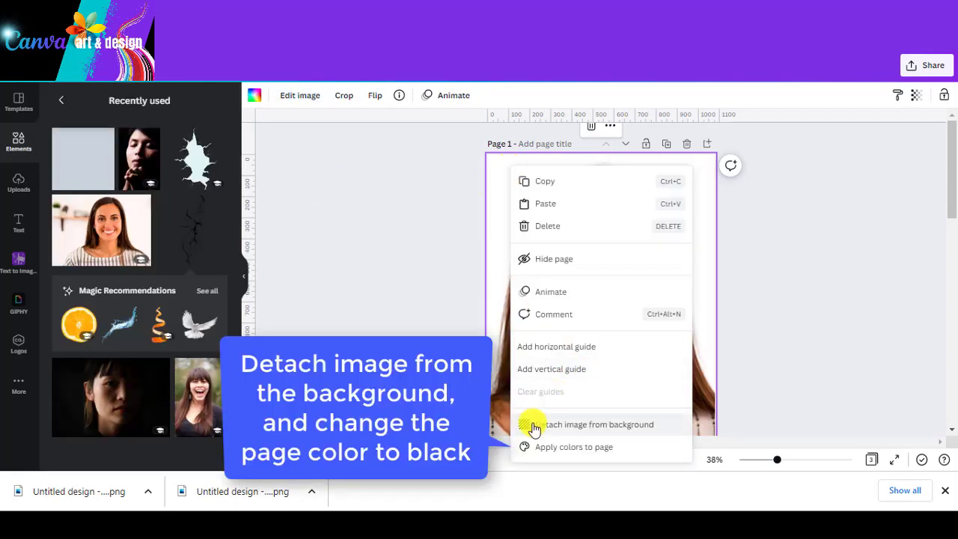
left_click(531, 424)
left_click(536, 167)
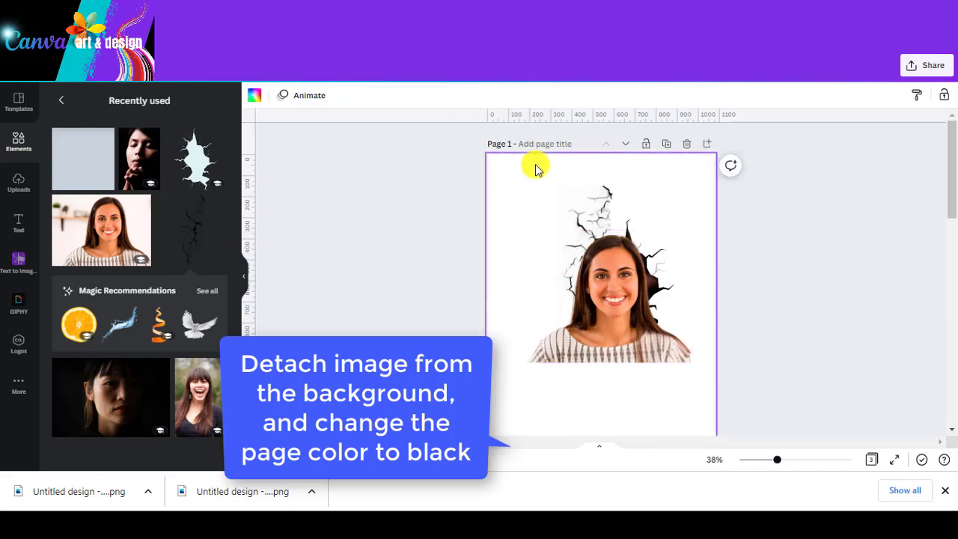
left_click(254, 95)
left_click(94, 154)
left_click(544, 315)
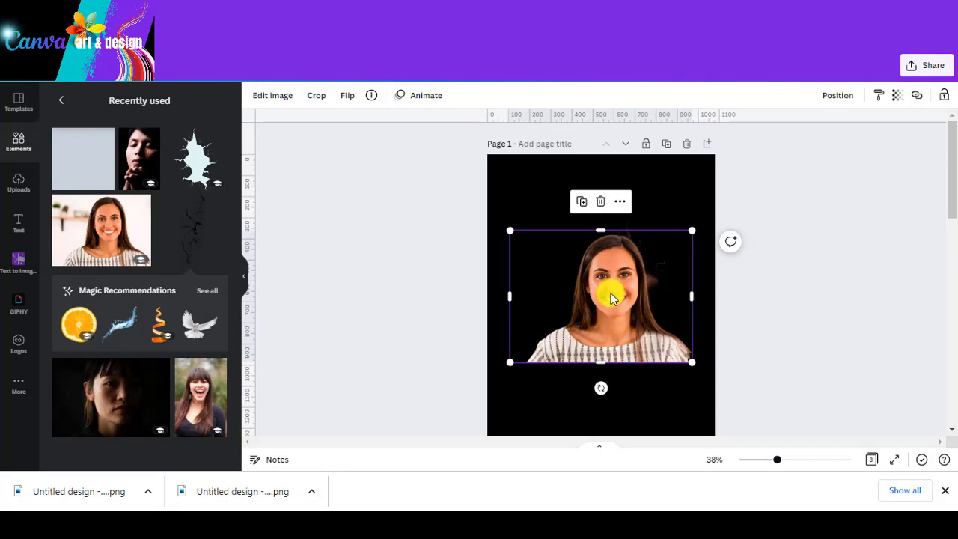
Enlarge the cut-out woman to fill the page and send her to the back.
left_click_drag(510, 362, 402, 491)
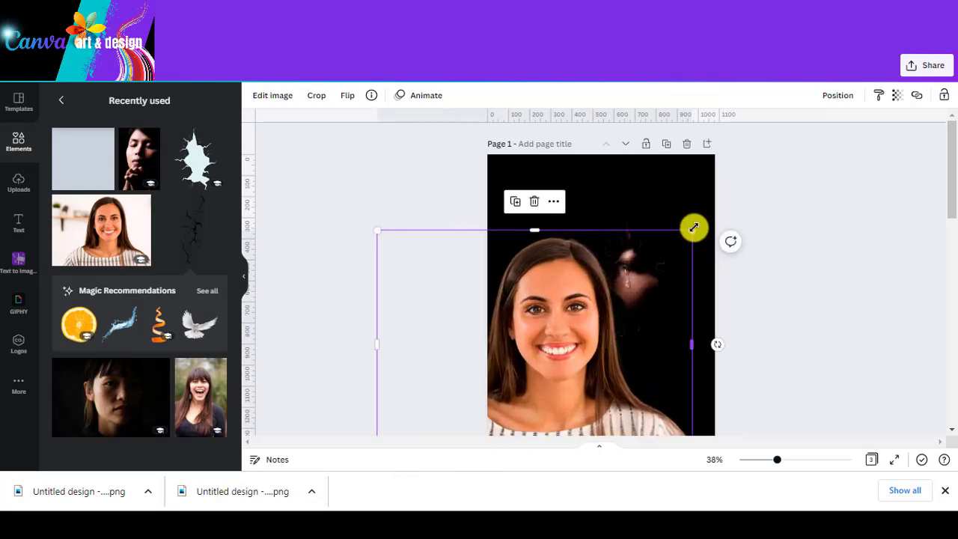
left_click_drag(694, 228, 786, 119)
right_click(643, 234)
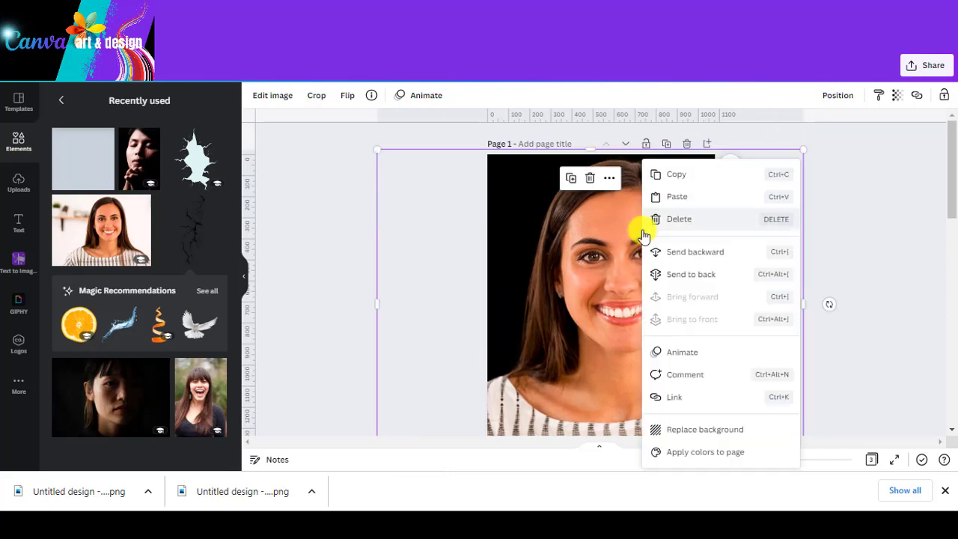
left_click(684, 274)
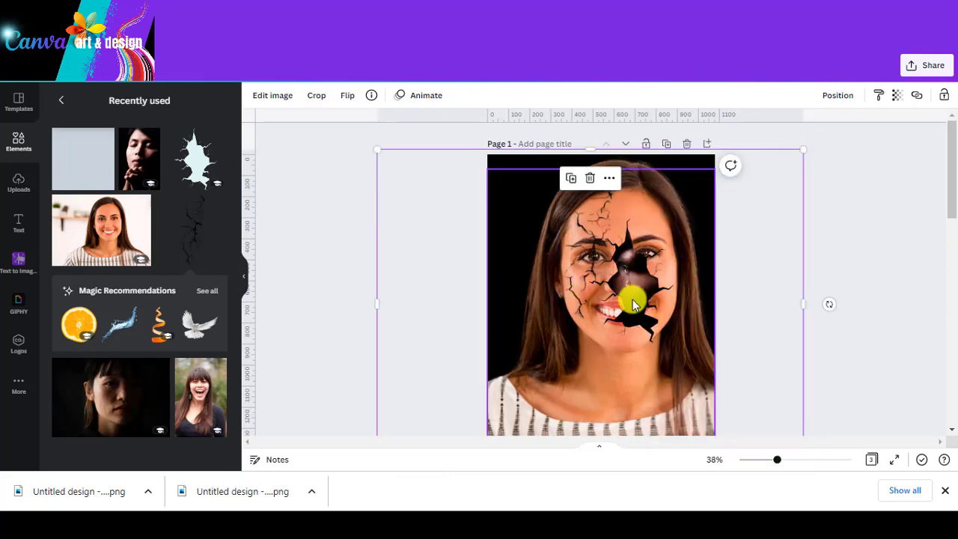
Reposition the crack overlay on her face, then reselect the portrait beneath it.
scroll(633, 299, "down", 3)
left_click_drag(375, 343, 318, 387)
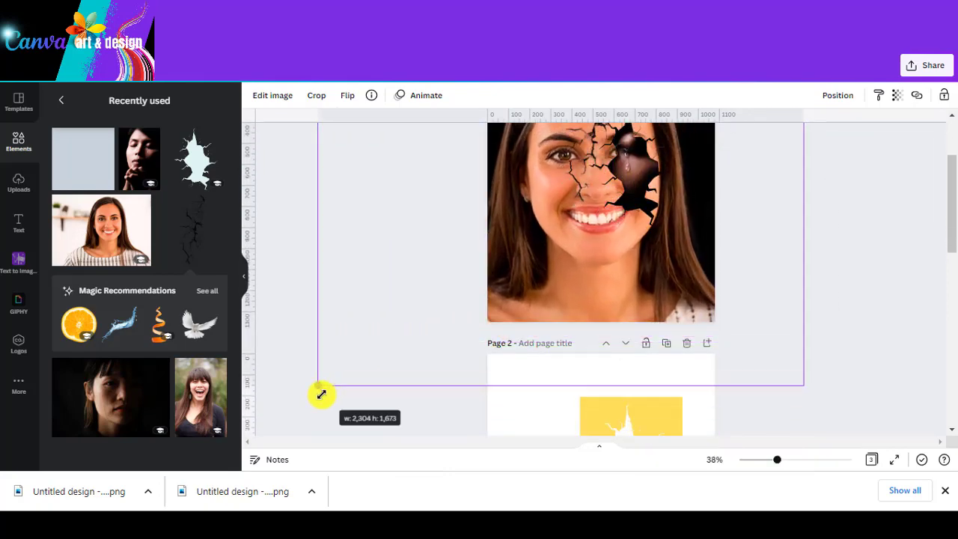
scroll(596, 308, "up", 2)
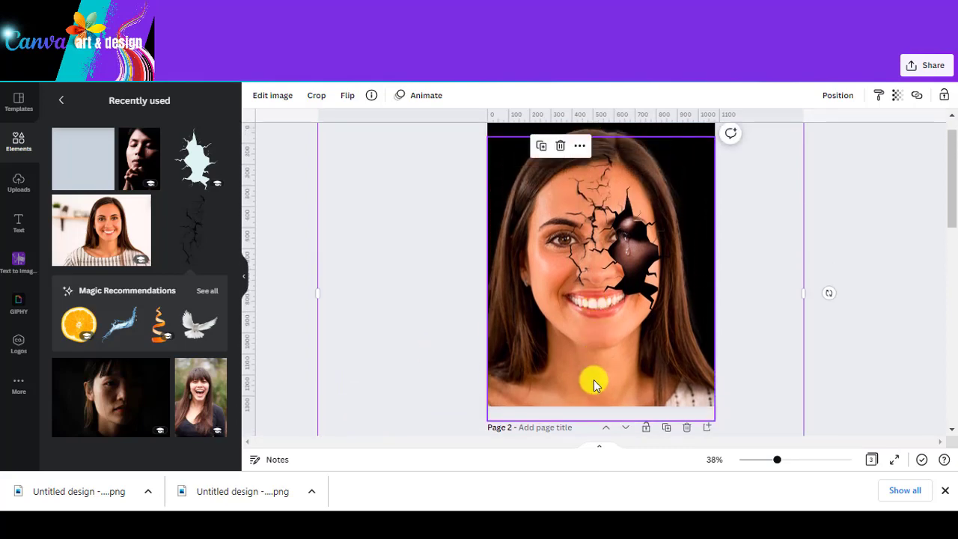
left_click_drag(594, 381, 608, 372)
left_click(494, 228)
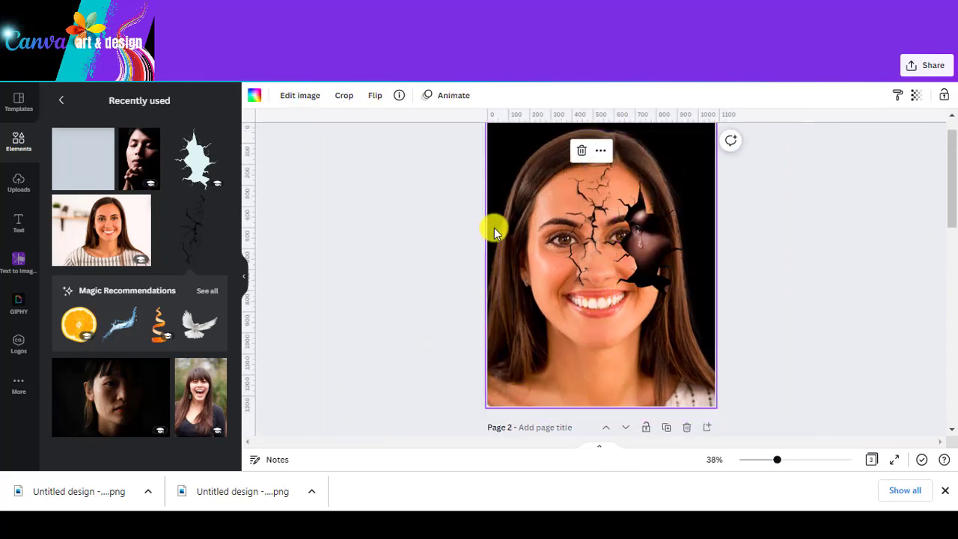
scroll(494, 228, "up", 1)
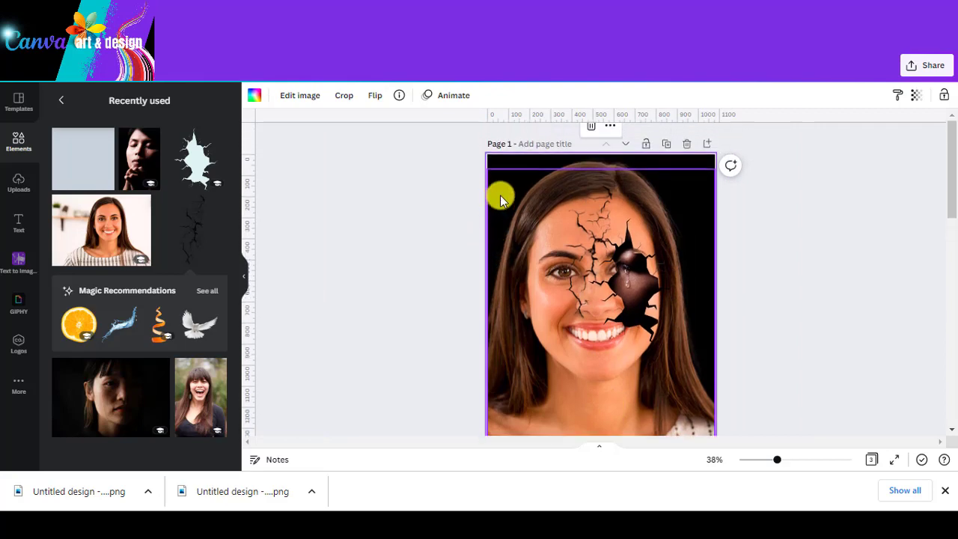
Move the cracked-face image slightly down-left and enlarge it.
right_click(524, 164)
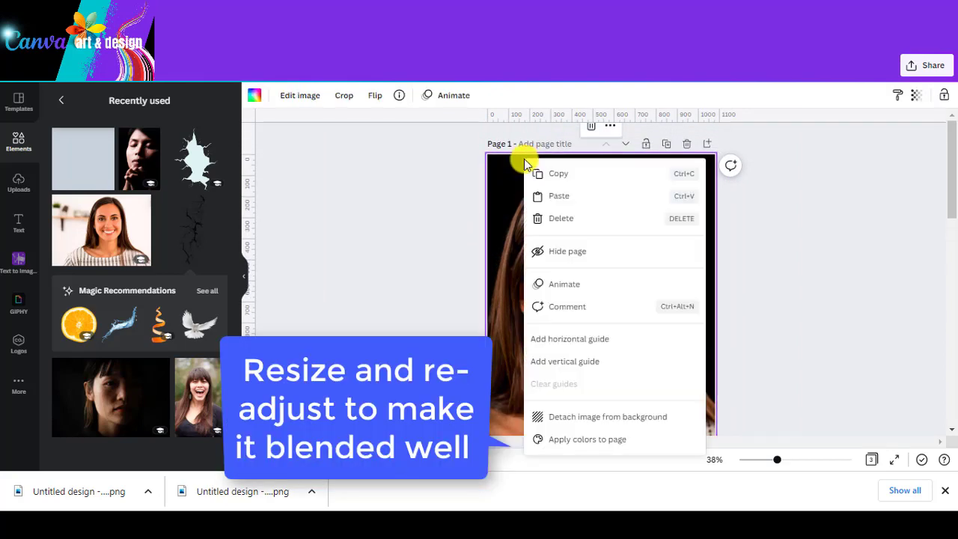
key("Escape")
left_click(500, 167)
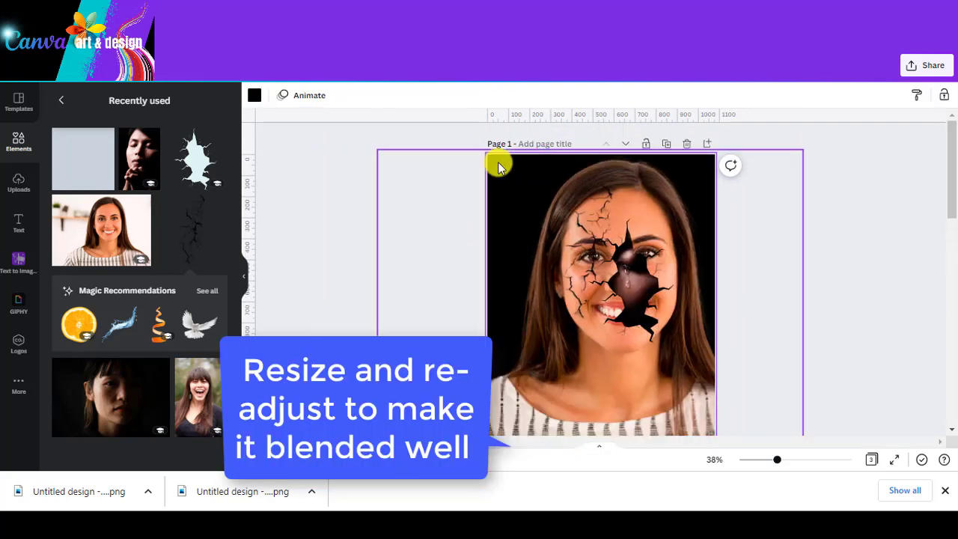
left_click(496, 162)
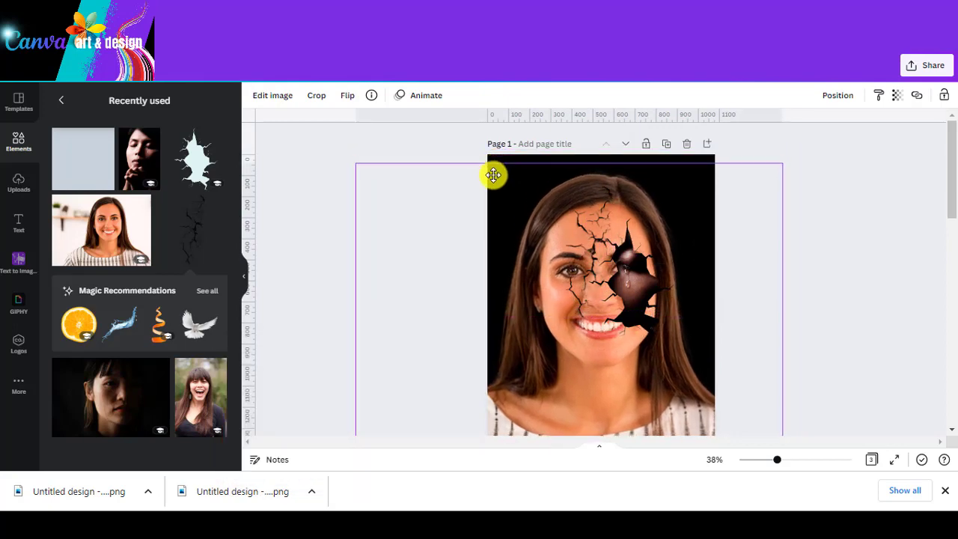
left_click_drag(493, 175, 479, 192)
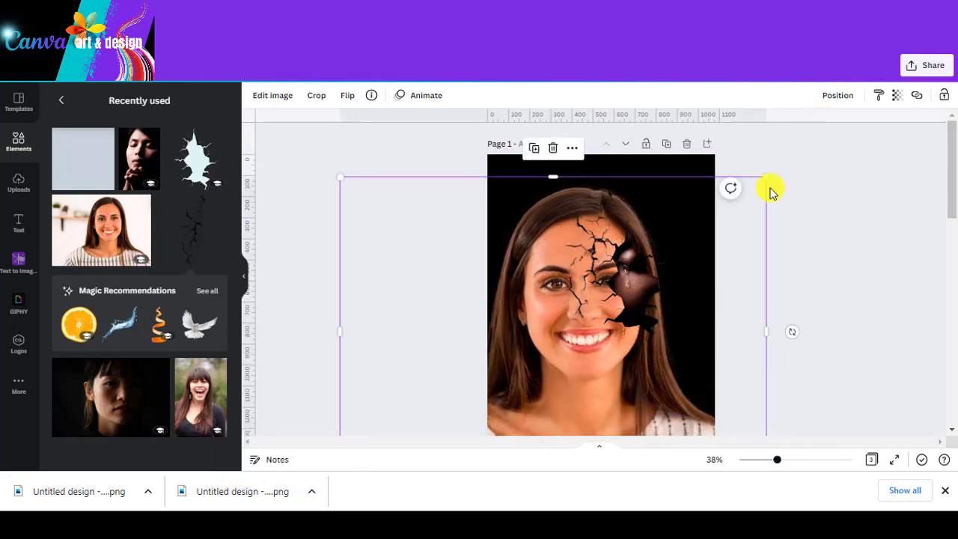
left_click_drag(766, 178, 870, 105)
left_click_drag(788, 219, 748, 260)
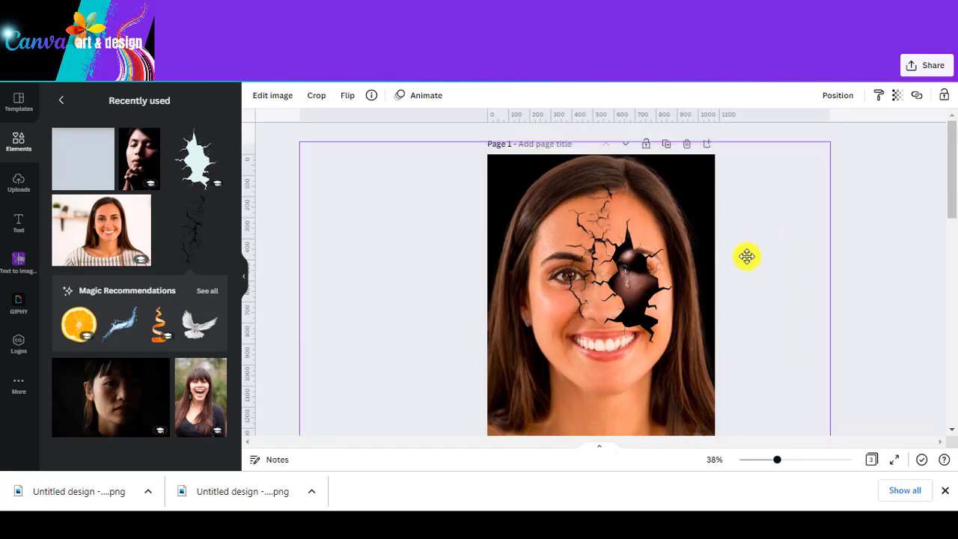
left_click_drag(748, 261, 746, 258)
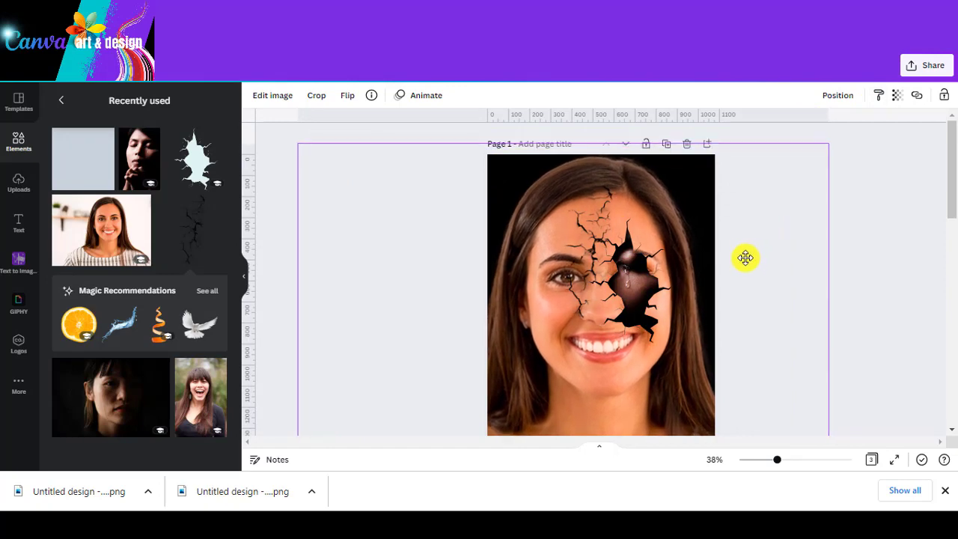
Shrink the overlay to the page bounds, centred, and nudge it over her right eye.
left_click_drag(830, 299, 696, 316)
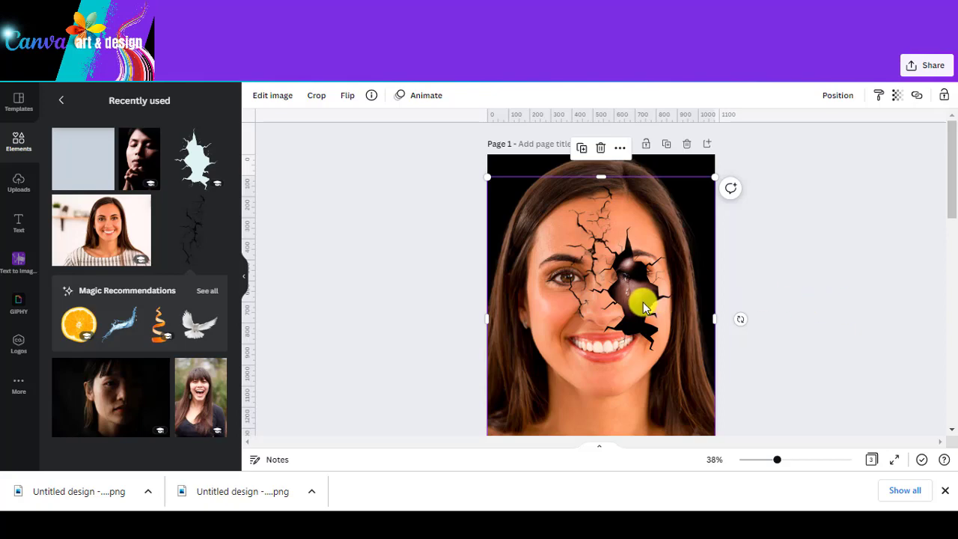
left_click_drag(642, 300, 642, 299)
scroll(795, 288, "down", 1)
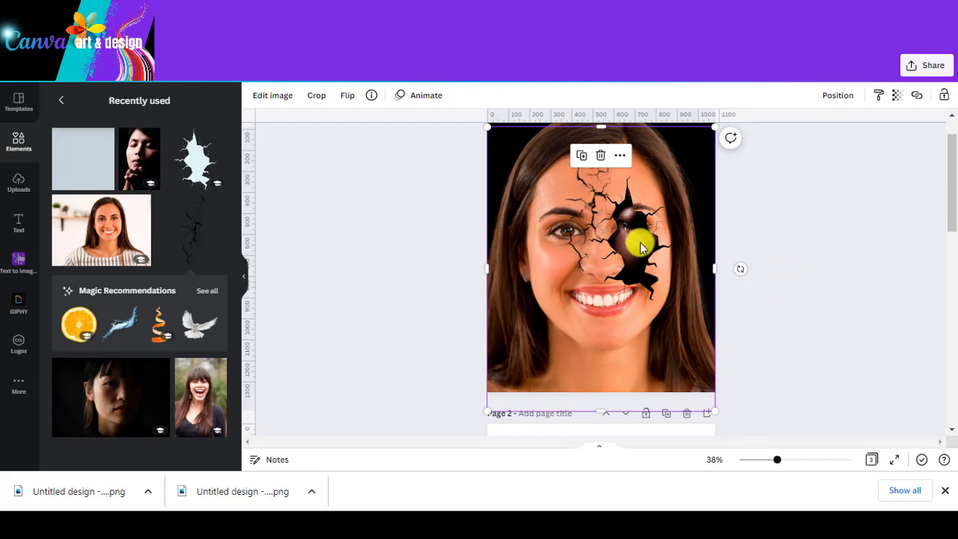
left_click_drag(638, 242, 637, 242)
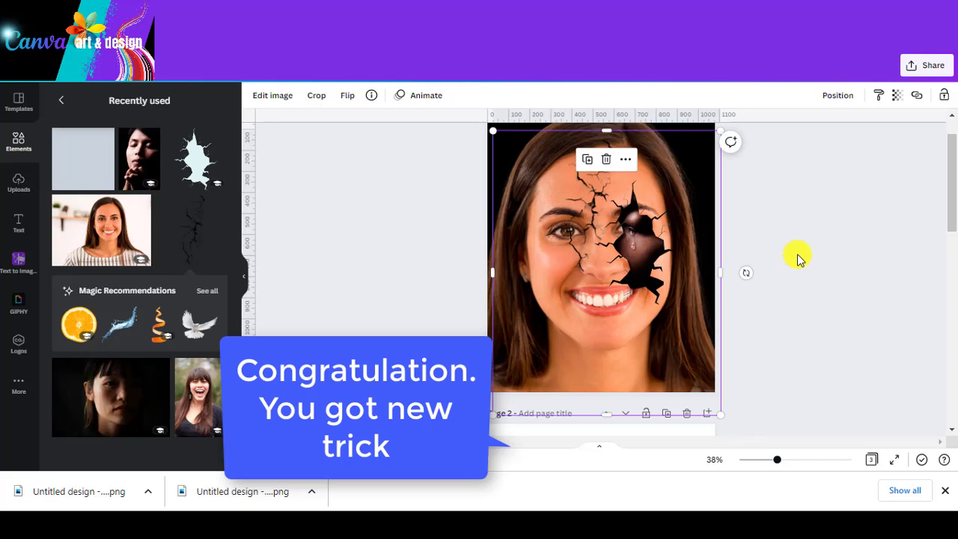
left_click(799, 258)
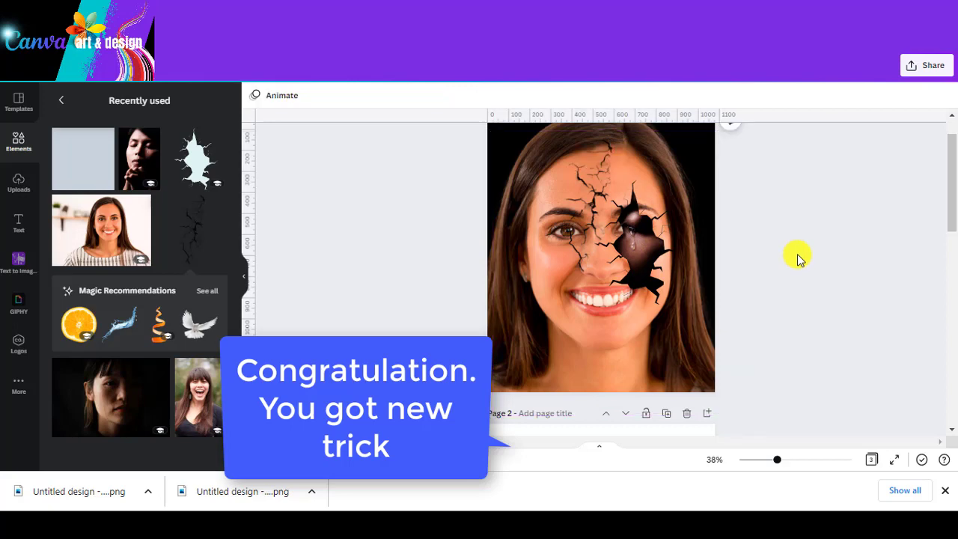